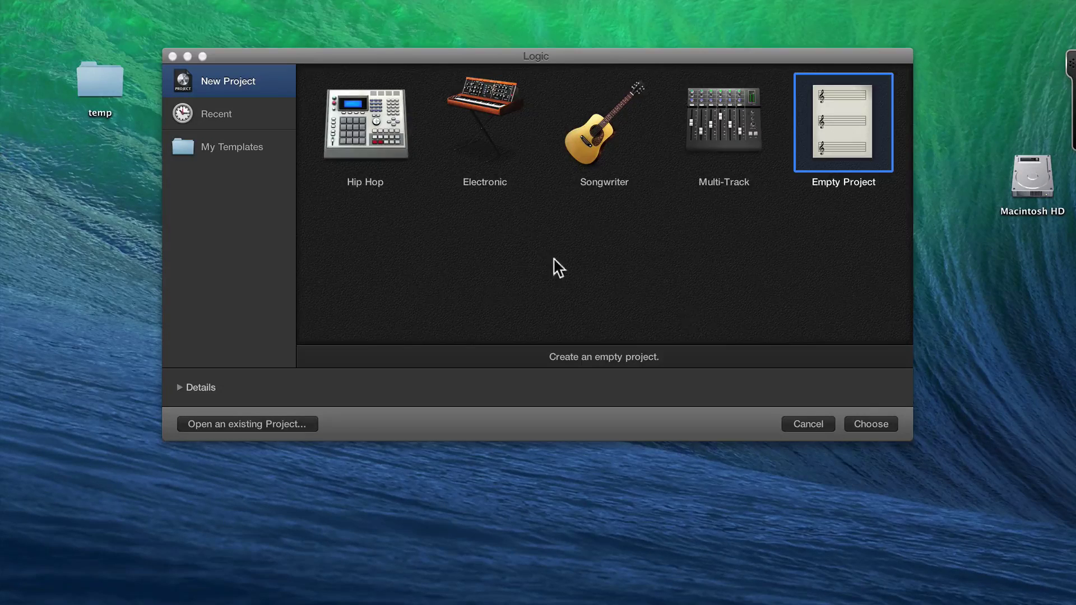
Start an empty project, add an audio track, and drag Fink Maker.mp3 onto it
click(874, 424)
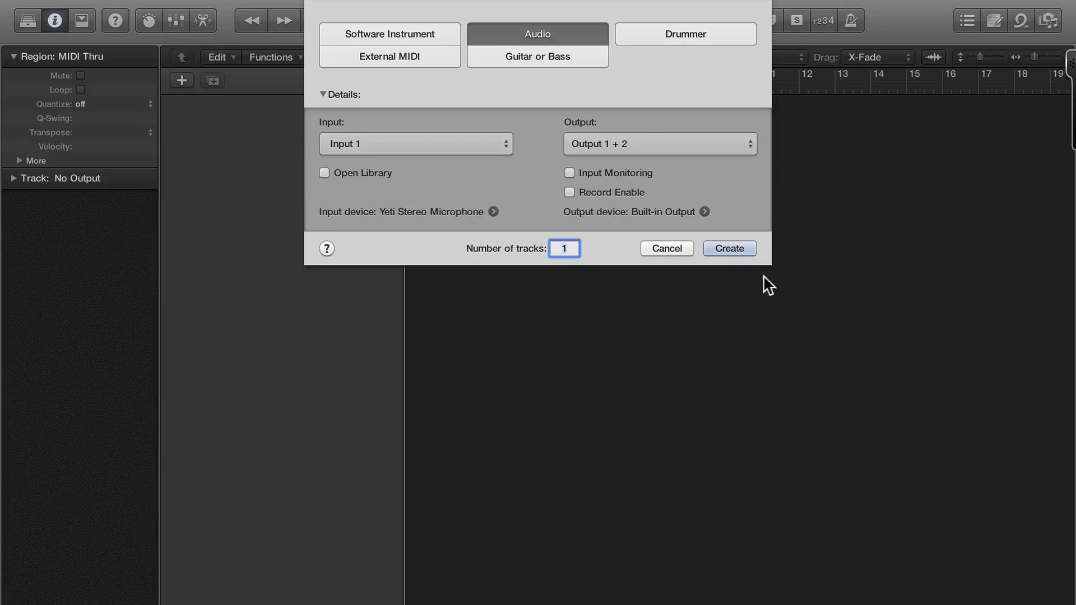
click(733, 248)
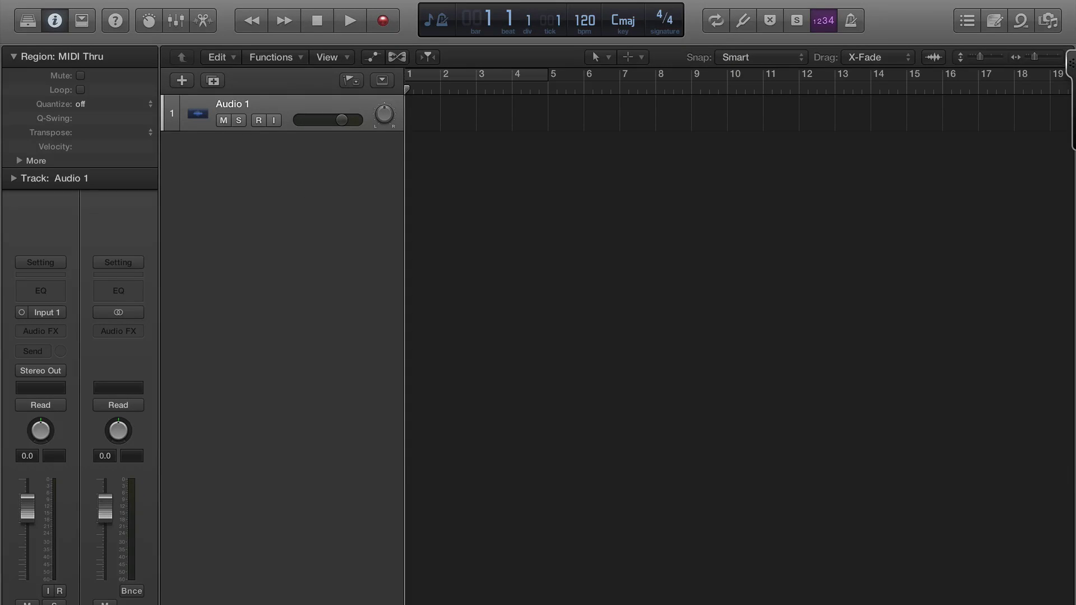
drag(312, 176, 480, 115)
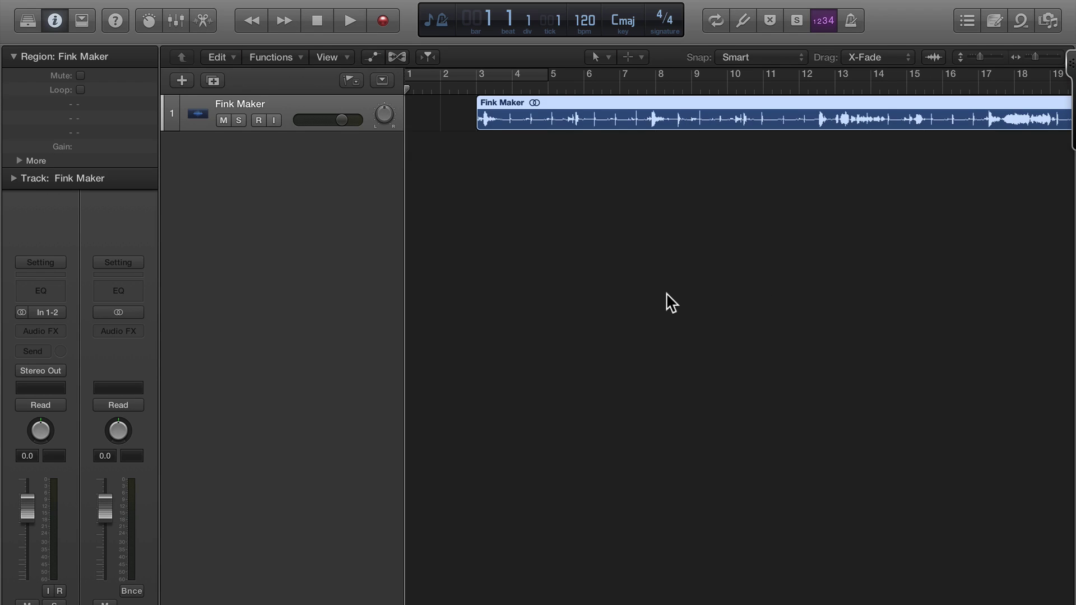
Zoom in and play the Fink Maker recording from bar 3 to hear it
alt+scroll(597, 243, up, 3)
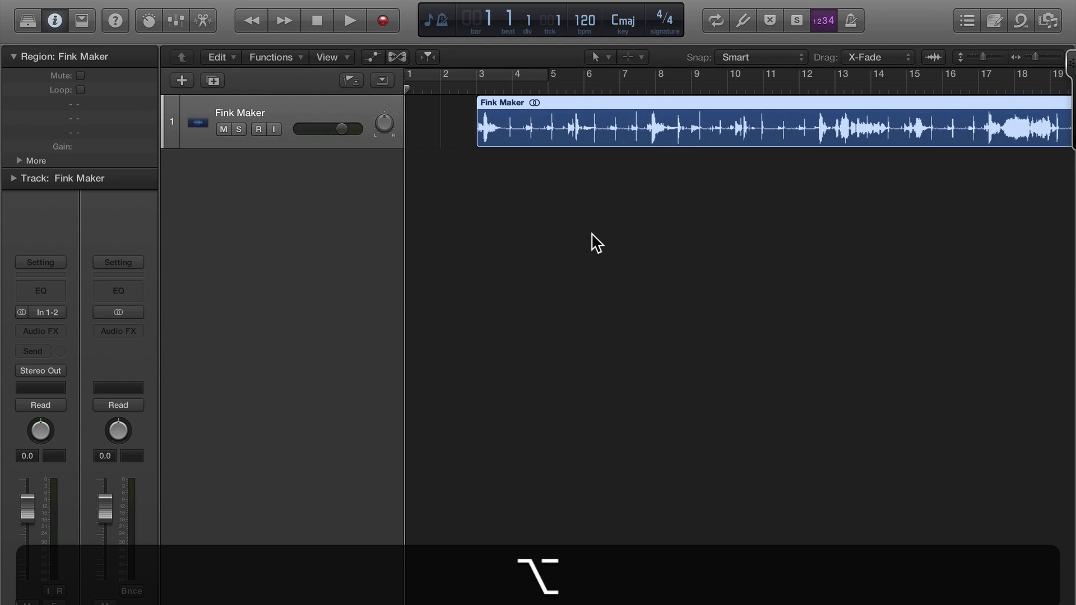
alt+scroll(595, 242, up, 3)
alt+scroll(572, 188, up, 3)
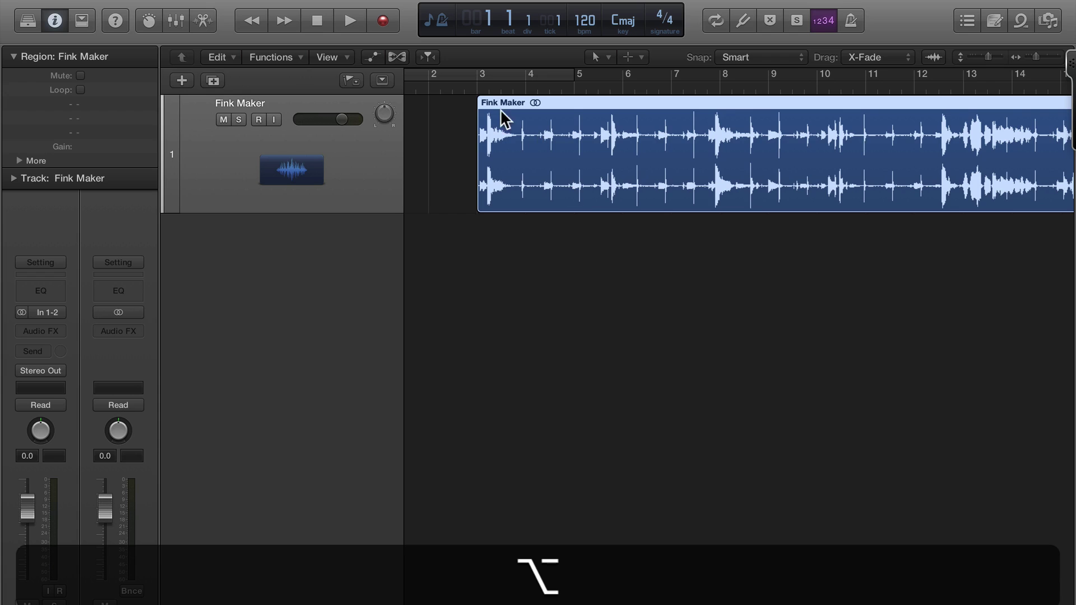
click(476, 84)
key(space)
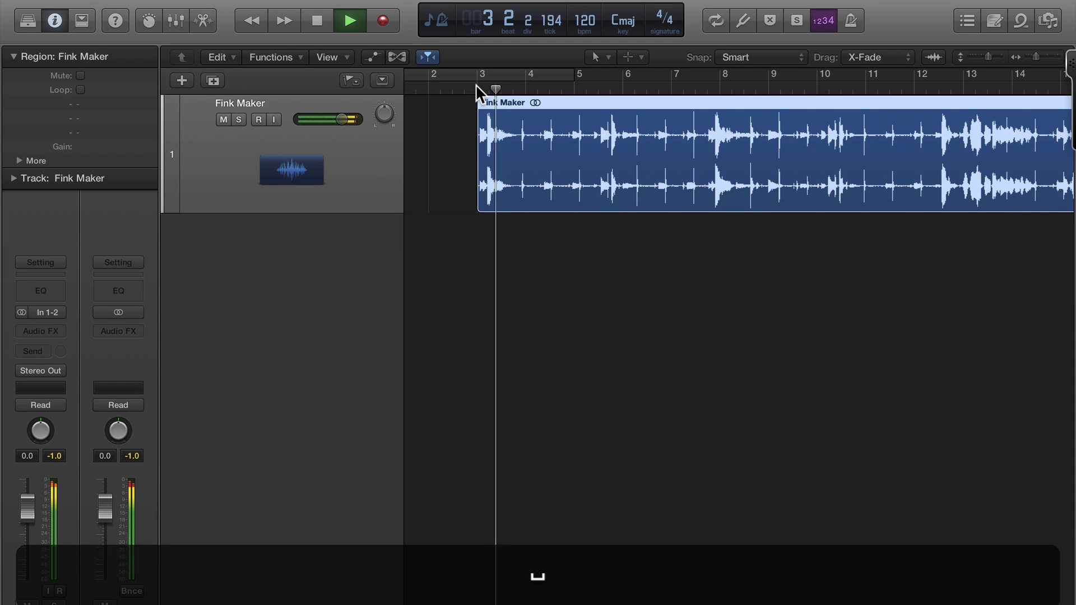
key(XF86AudioRaiseVolume)
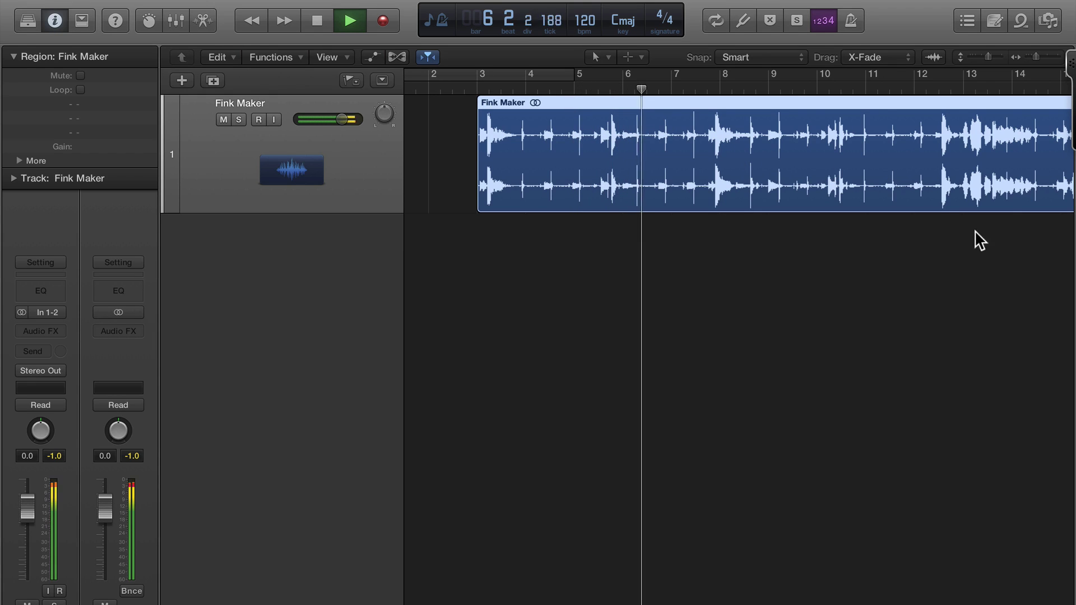
key(space)
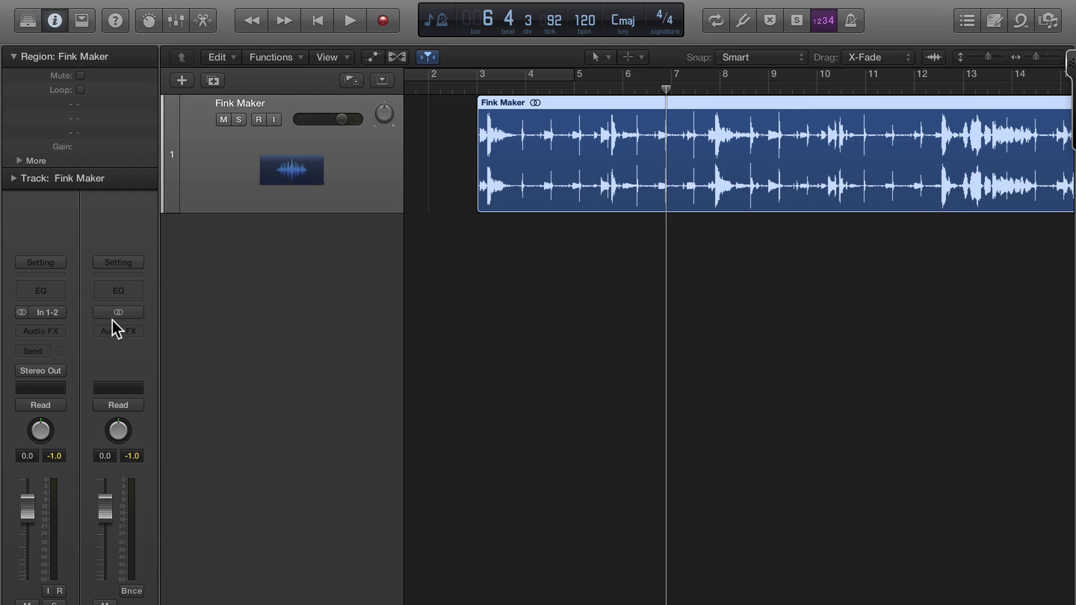
Insert a stereo BPM Counter on the track and play from bar 3 to read 102.6 BPM
click(34, 331)
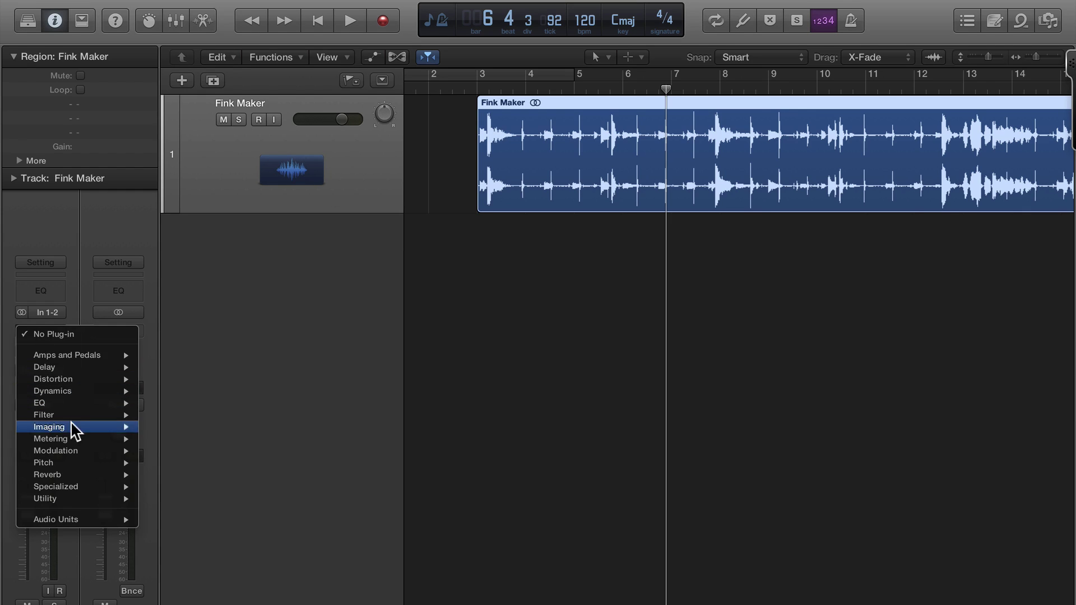
mouse_move(79, 440)
mouse_move(183, 440)
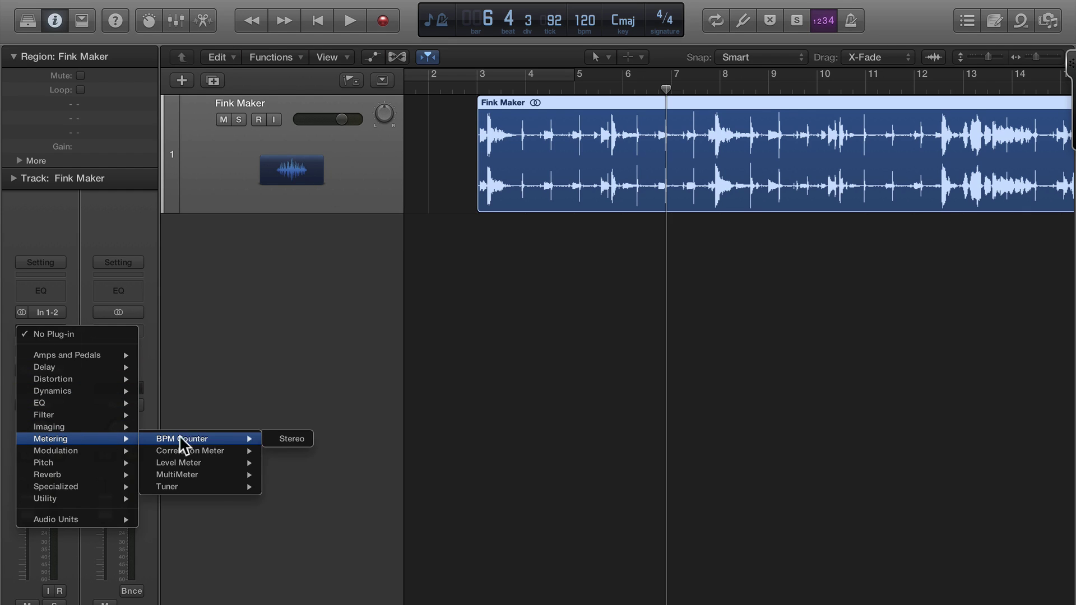
click(283, 438)
click(482, 89)
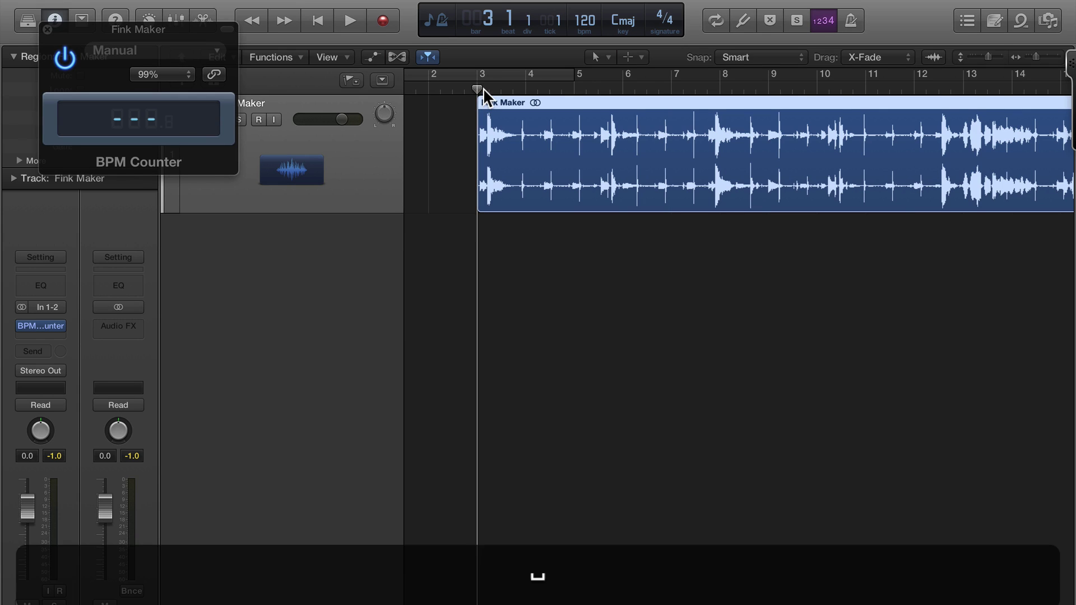
key(space)
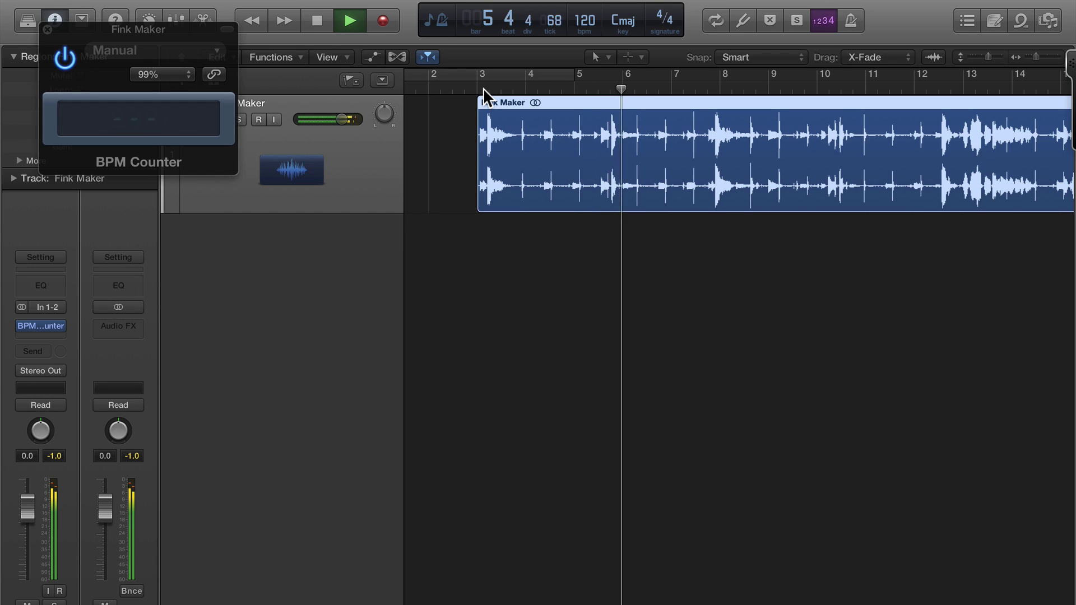
key(shift+super+p)
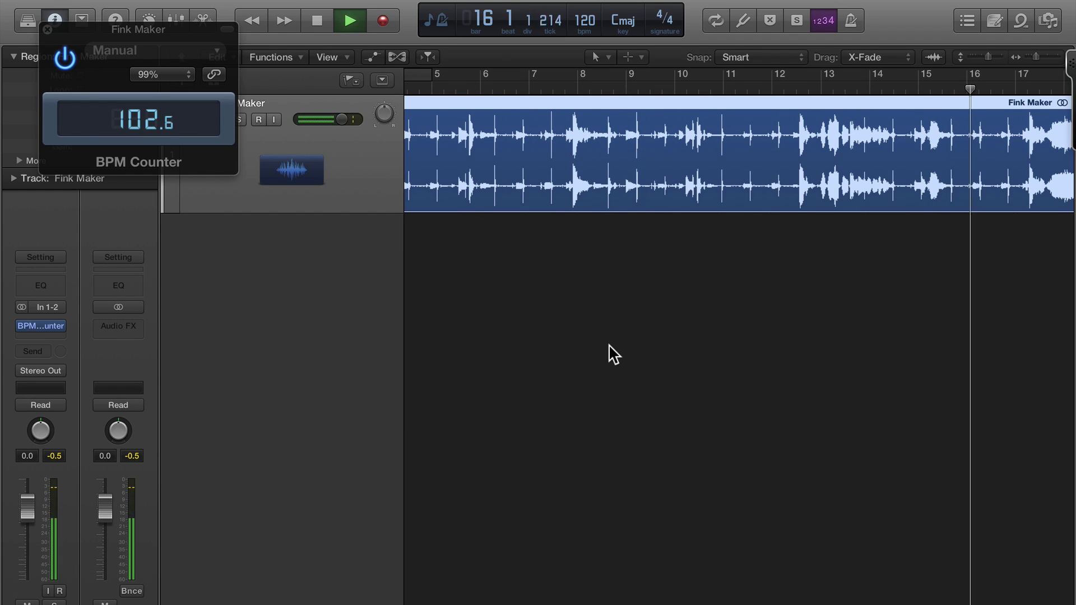
key(space)
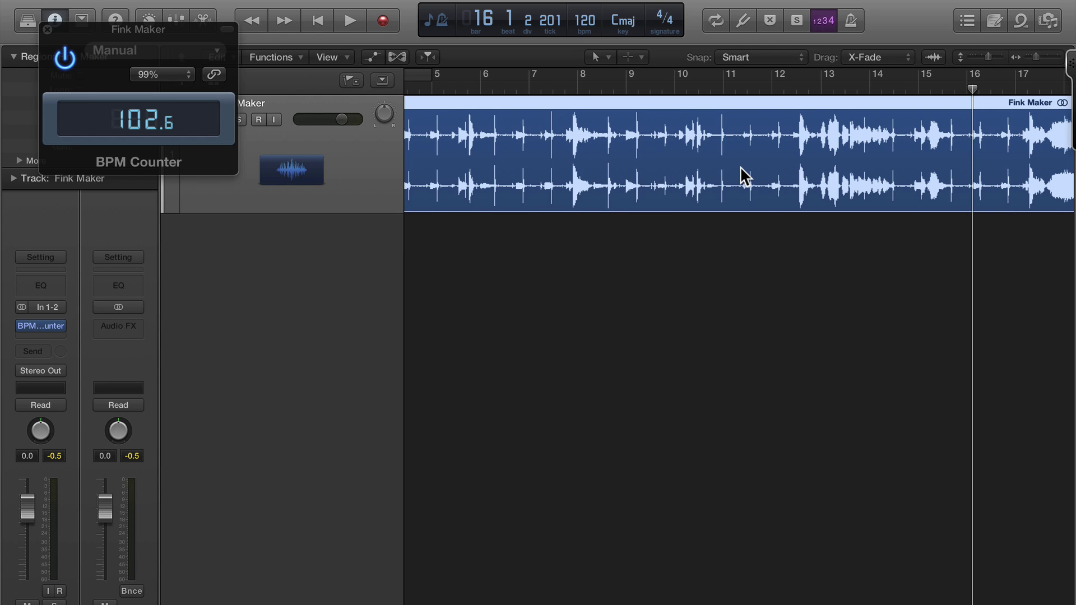
Open a taller audio editor, check Advanced preferences, then open the File tab's Functions menu
key(e)
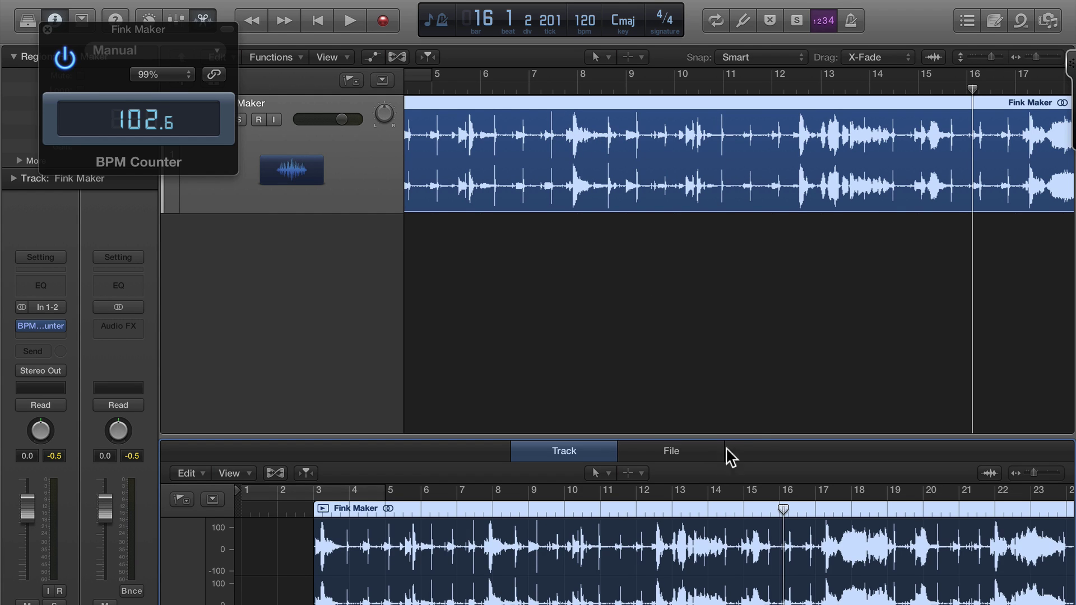
drag(755, 440, 756, 374)
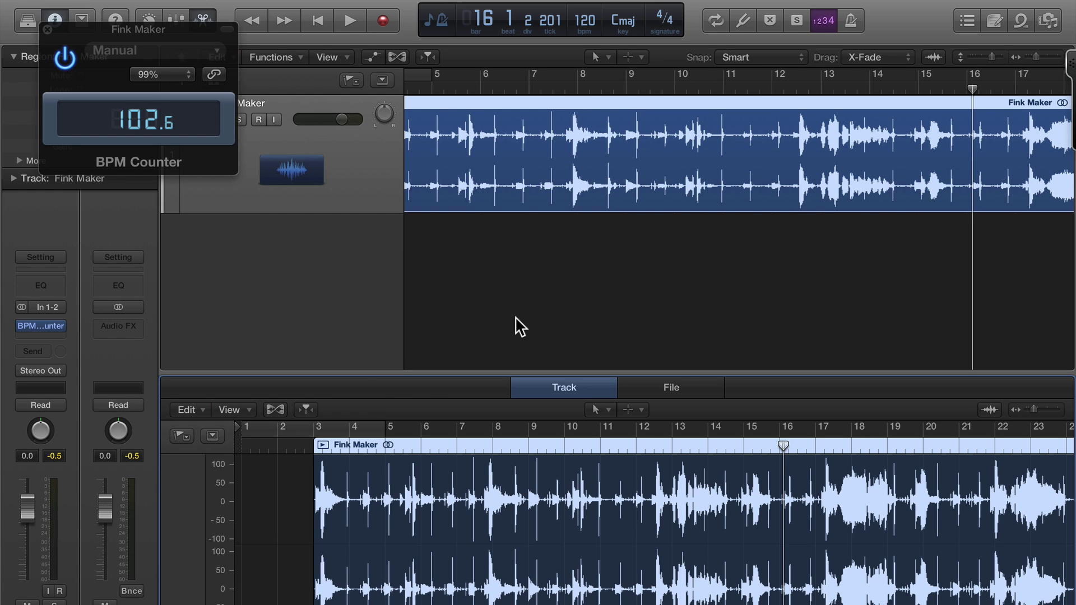
key(super+comma)
click(538, 199)
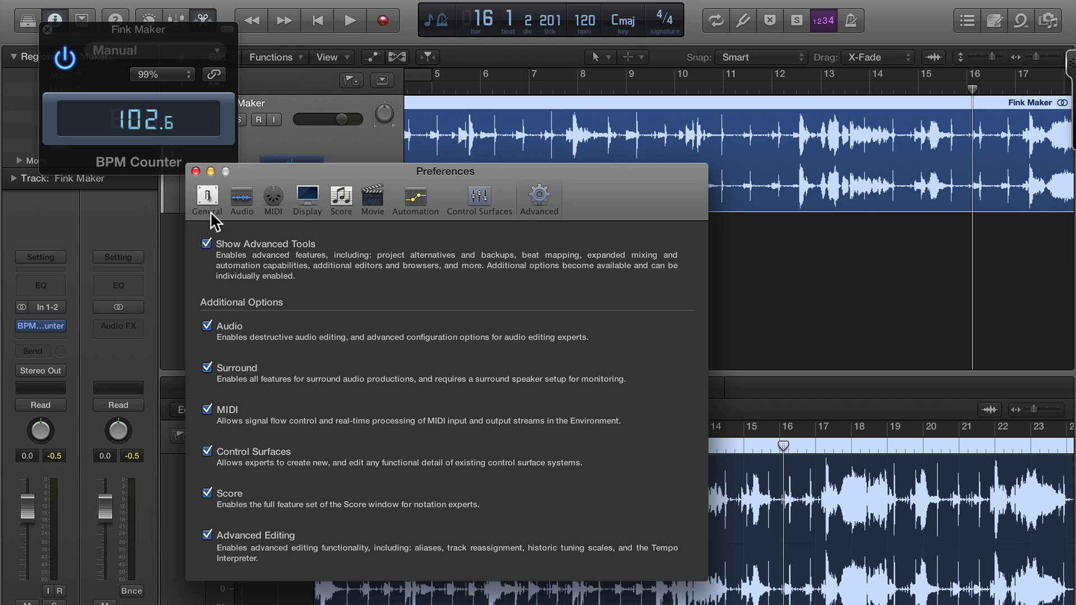
click(195, 171)
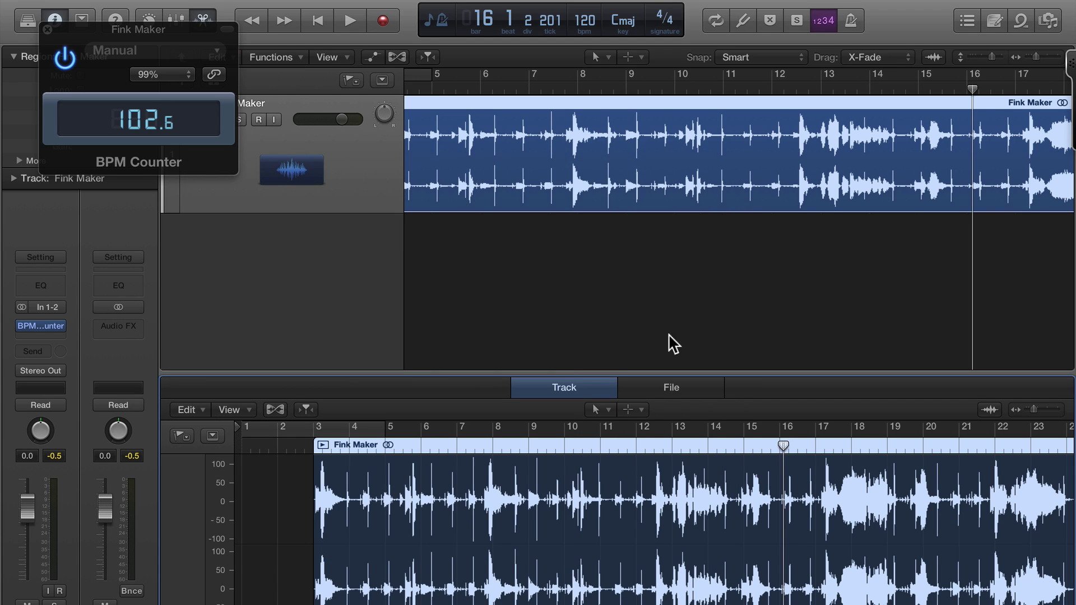
click(684, 387)
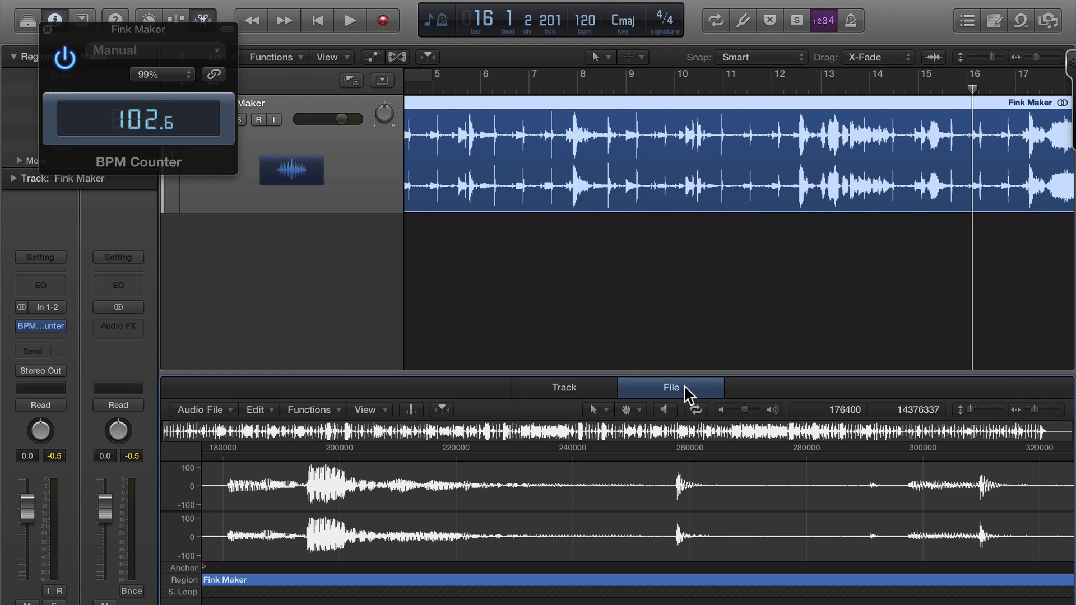
click(338, 412)
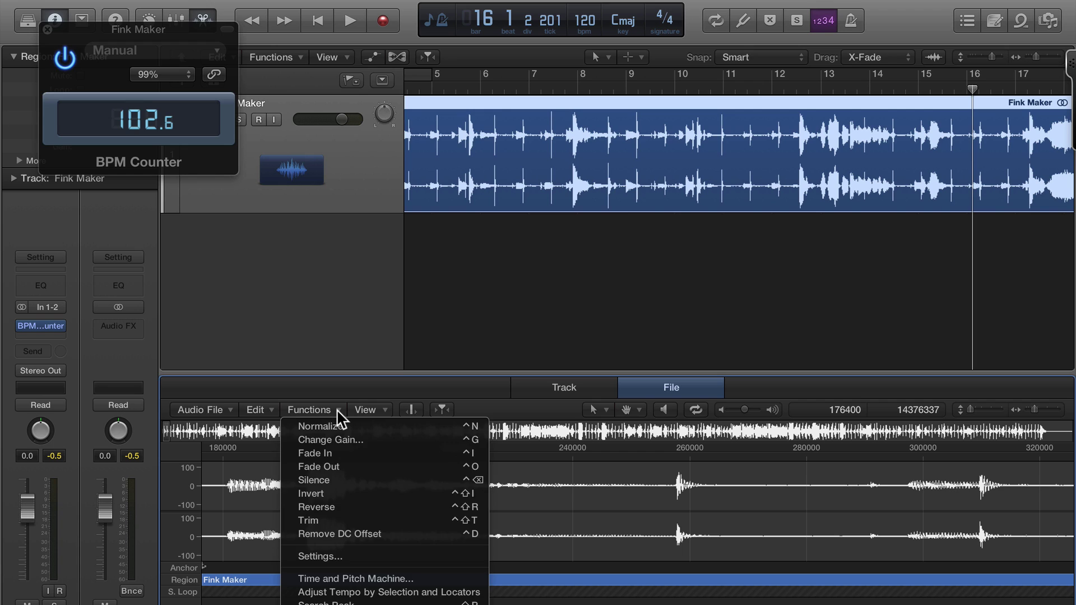
Stretch Fink Maker from an original tempo of 102.6 to 120 bpm with Process and Paste
click(386, 579)
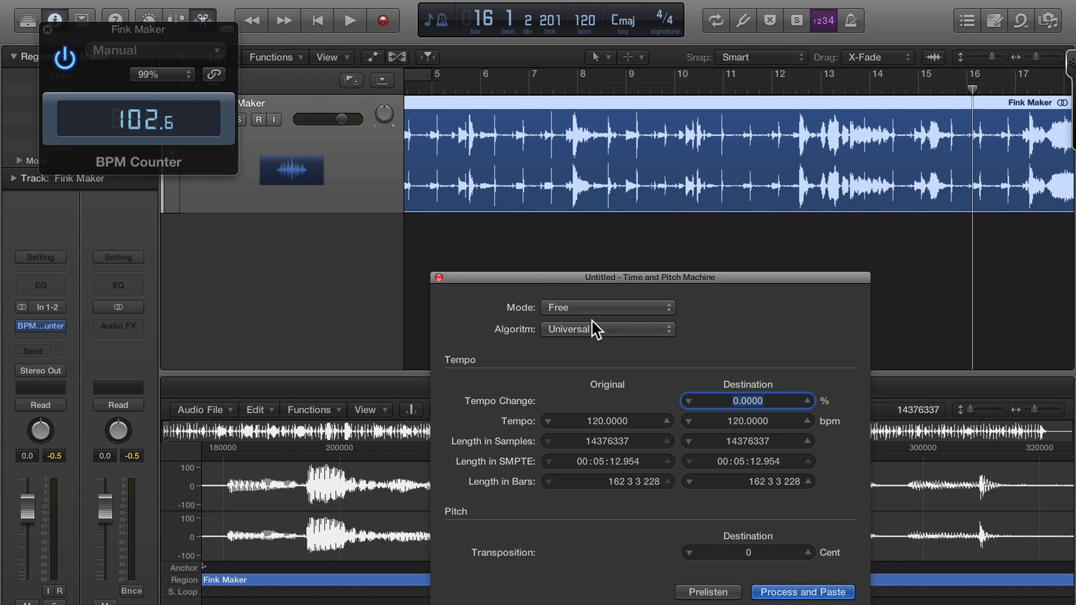
click(606, 422)
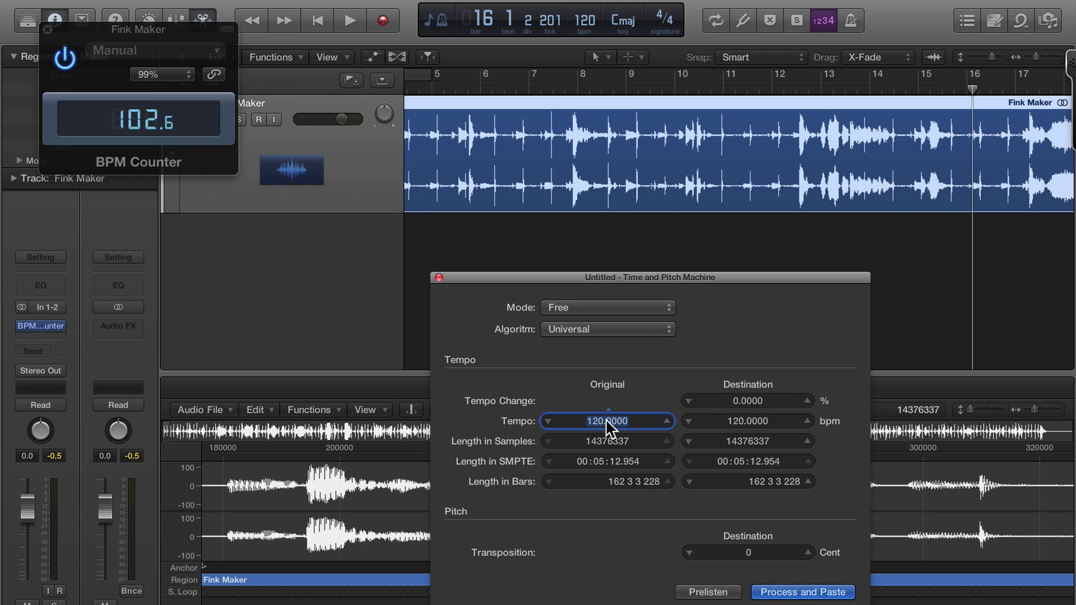
text(102.6)
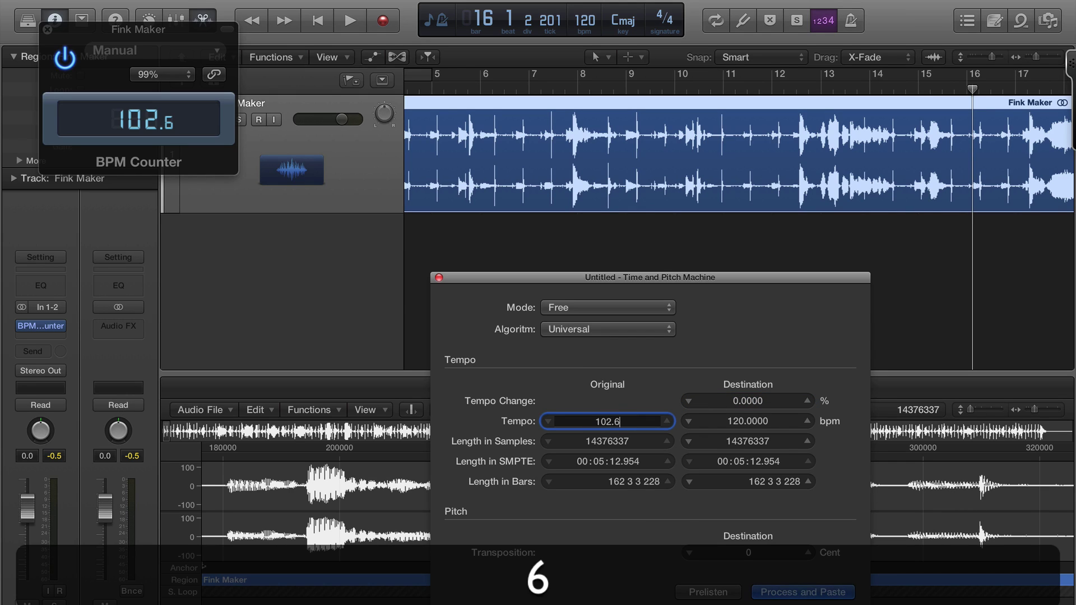
key(Tab)
text(120)
key(Tab)
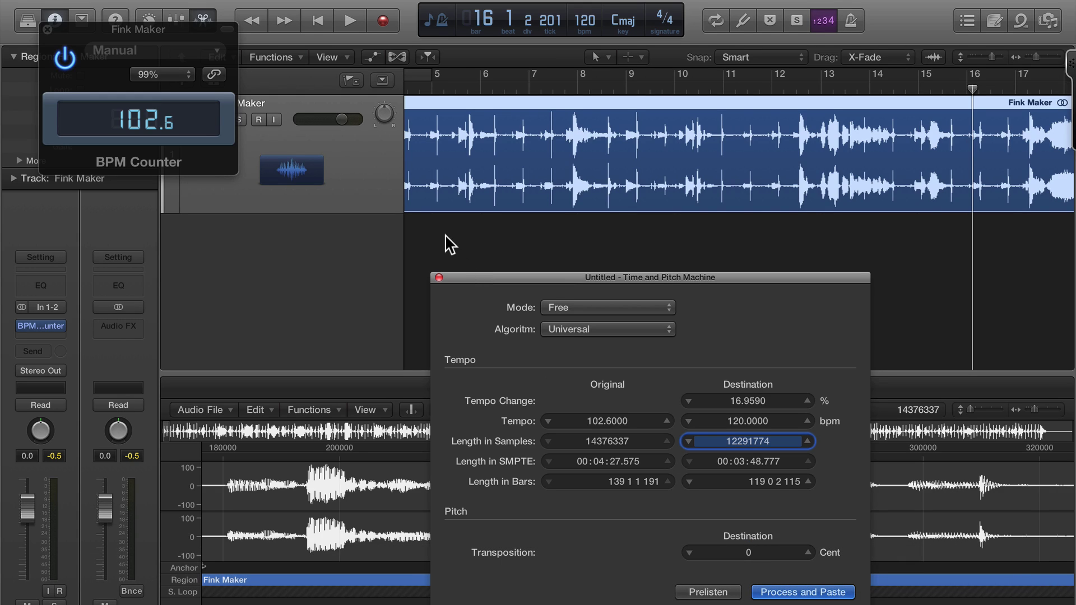
key(shift+super+p)
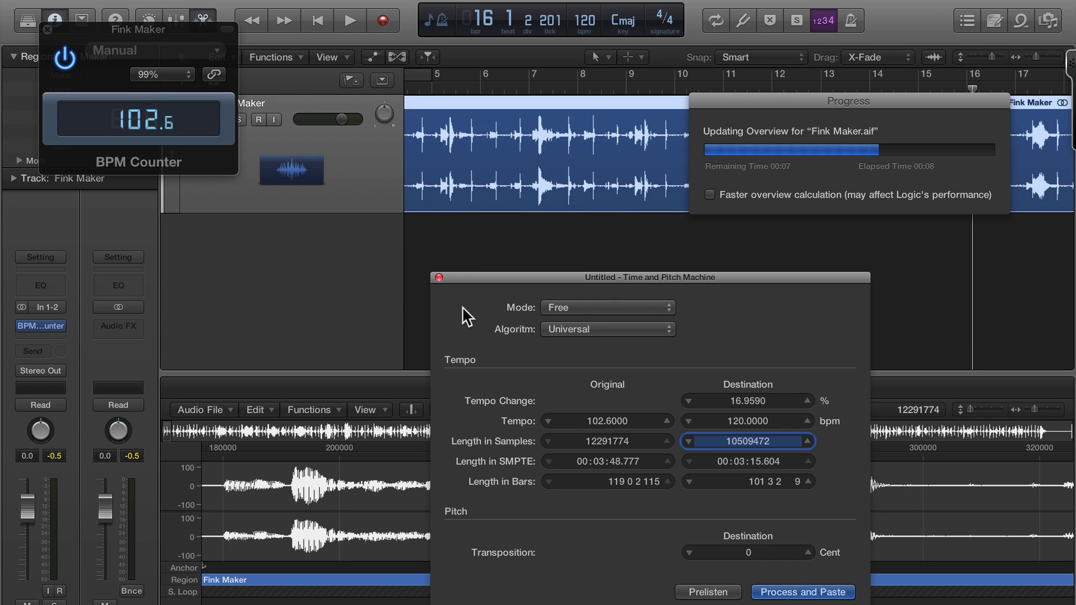
click(439, 277)
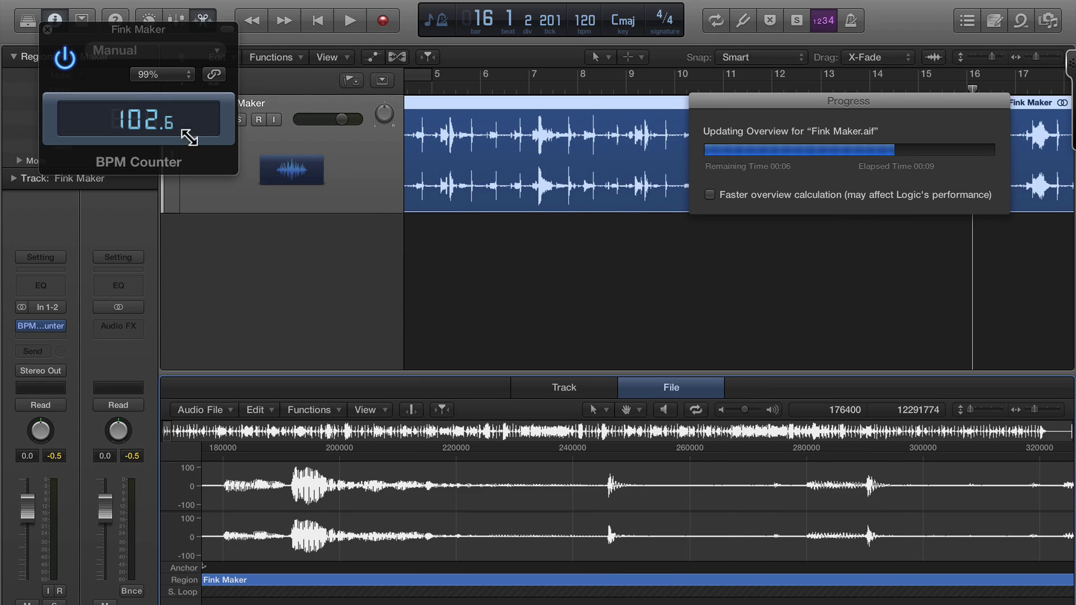
click(47, 29)
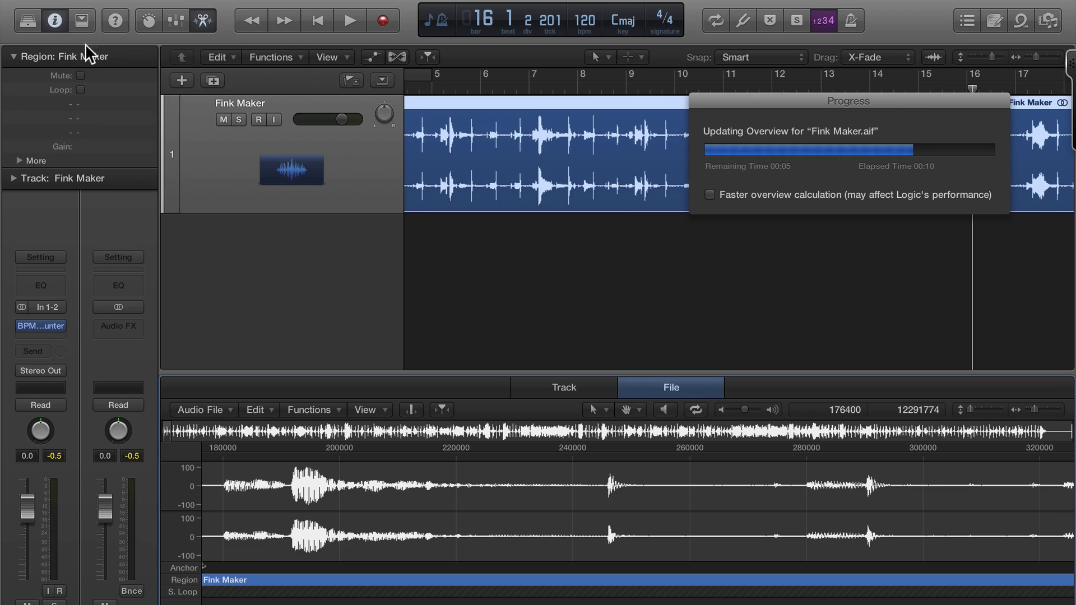
click(522, 235)
key(e)
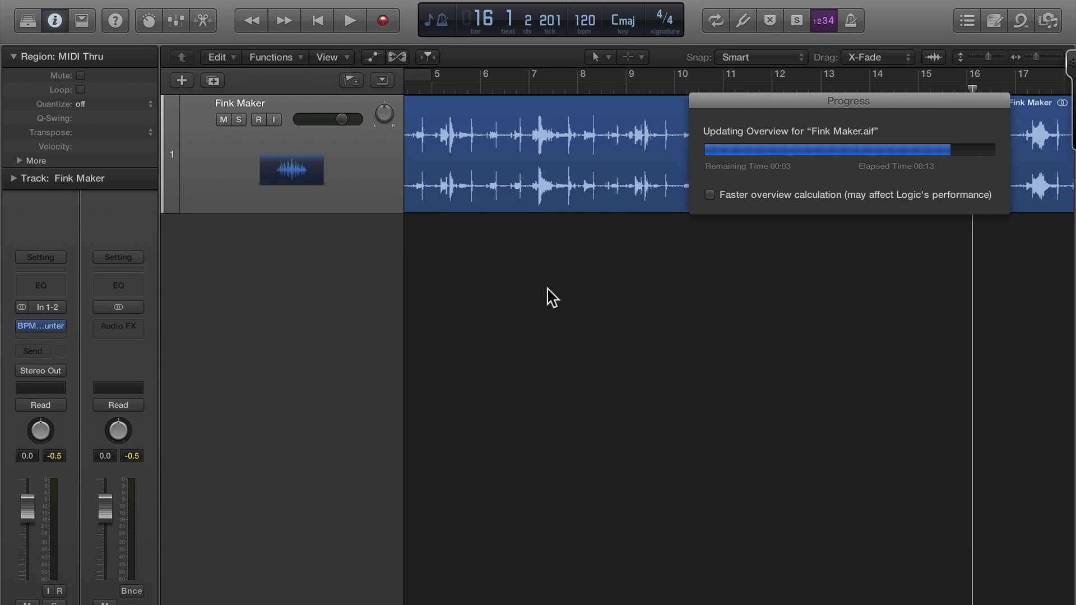
scroll(600, 307, left, 2)
scroll(600, 307, left, 3)
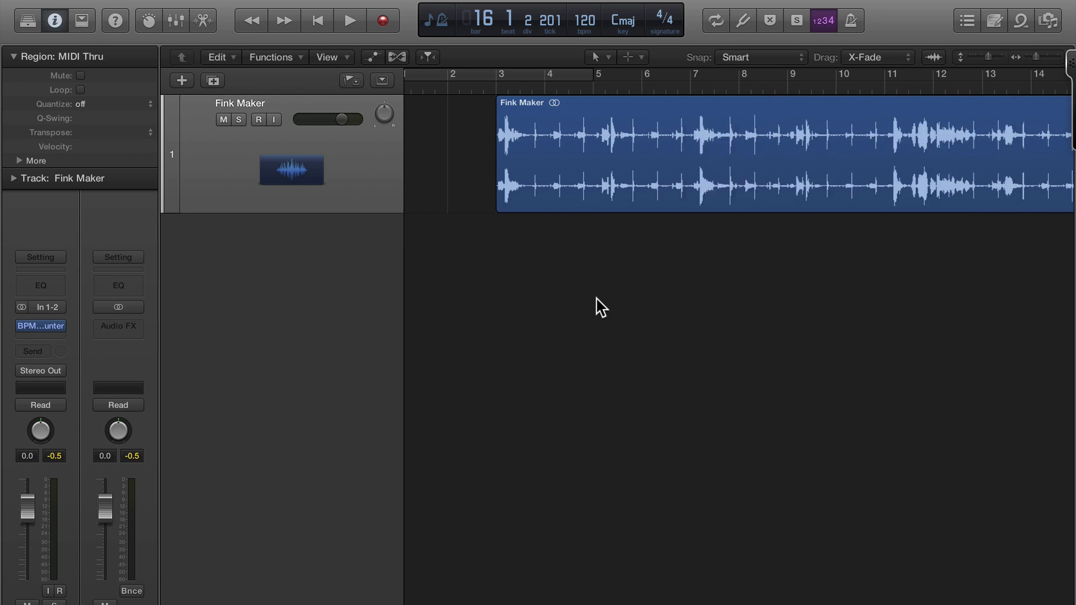
scroll(599, 308, up, 5)
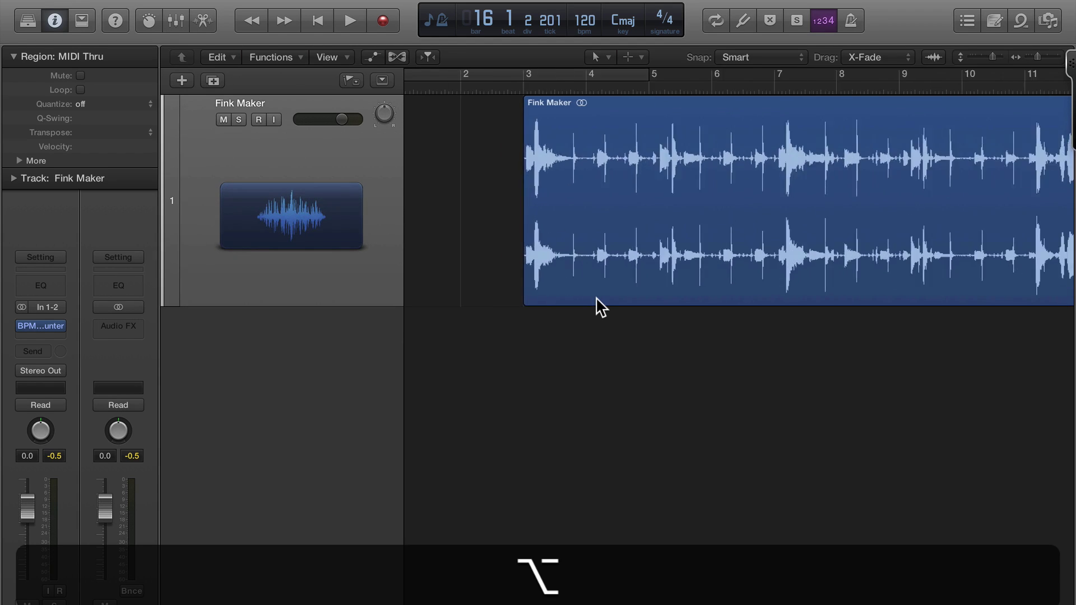
scroll(599, 306, up, 5)
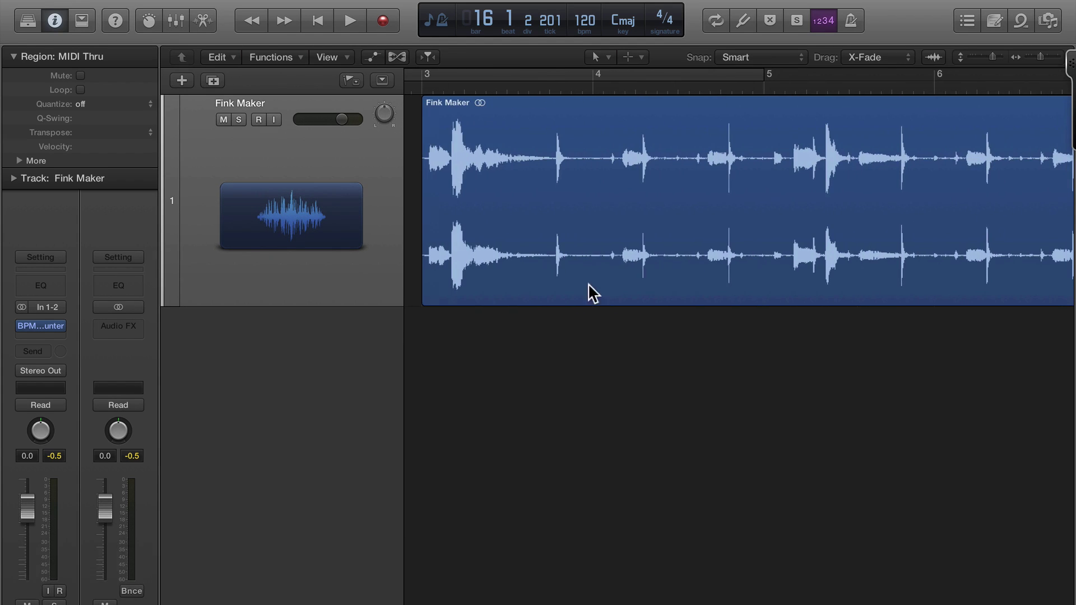
click(447, 89)
key(space)
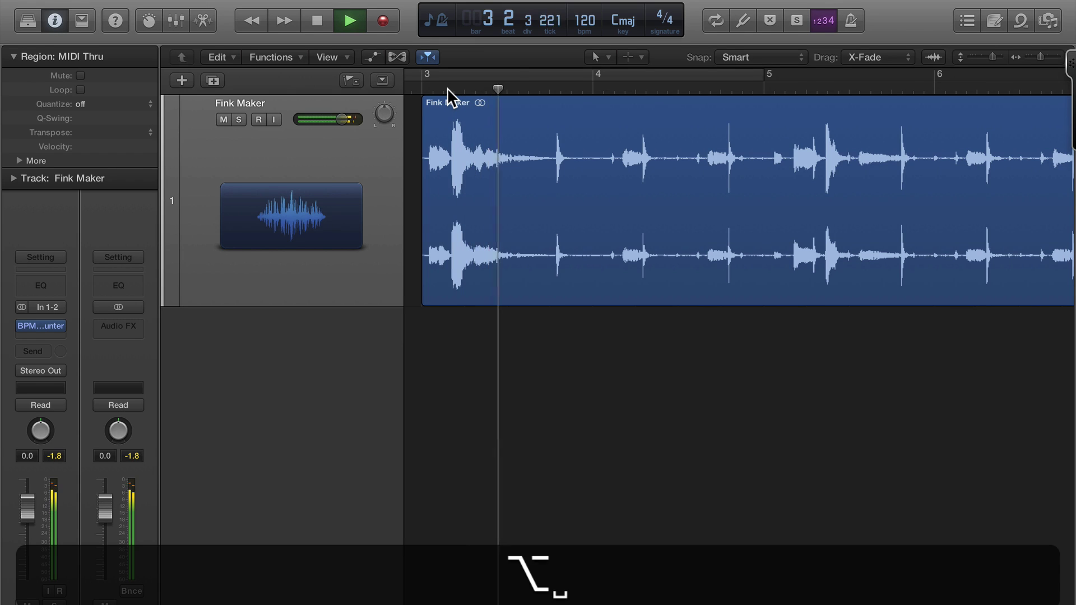
scroll(448, 88, up, 3)
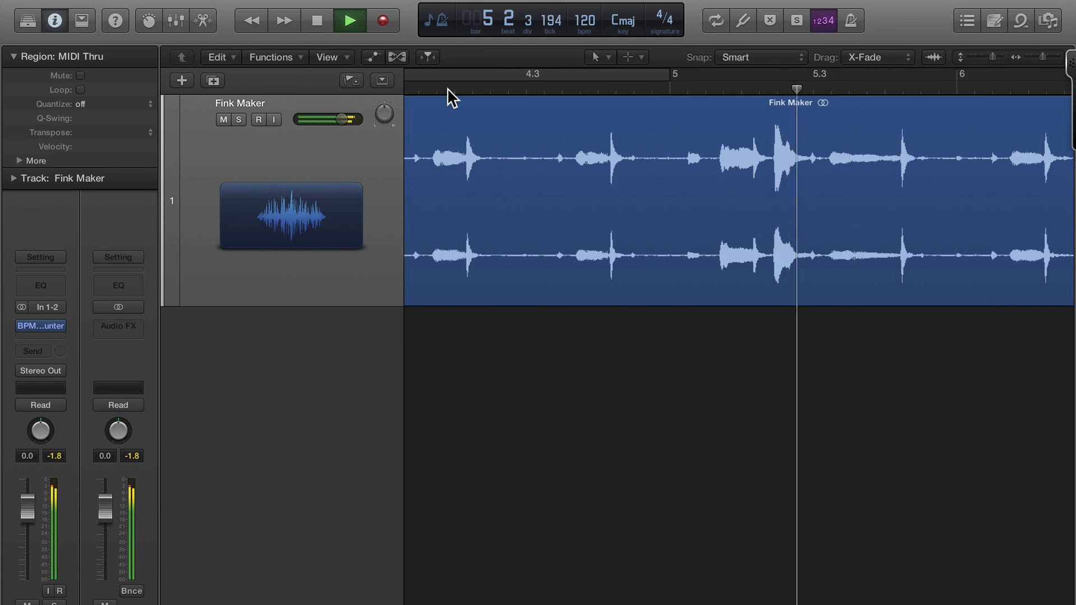
key(space)
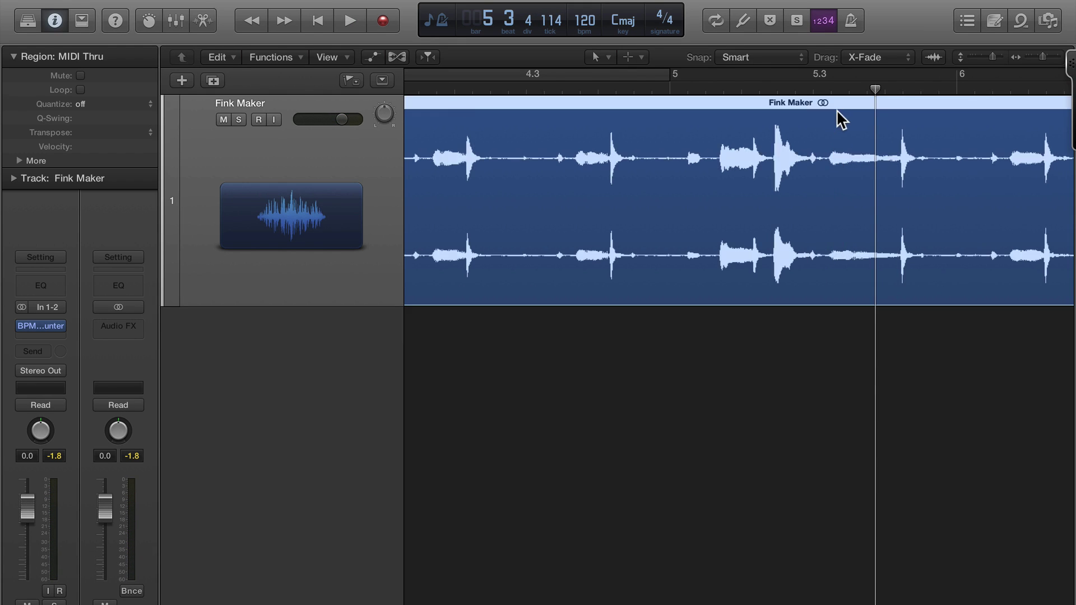
drag(837, 109, 680, 120)
scroll(726, 190, up, 5)
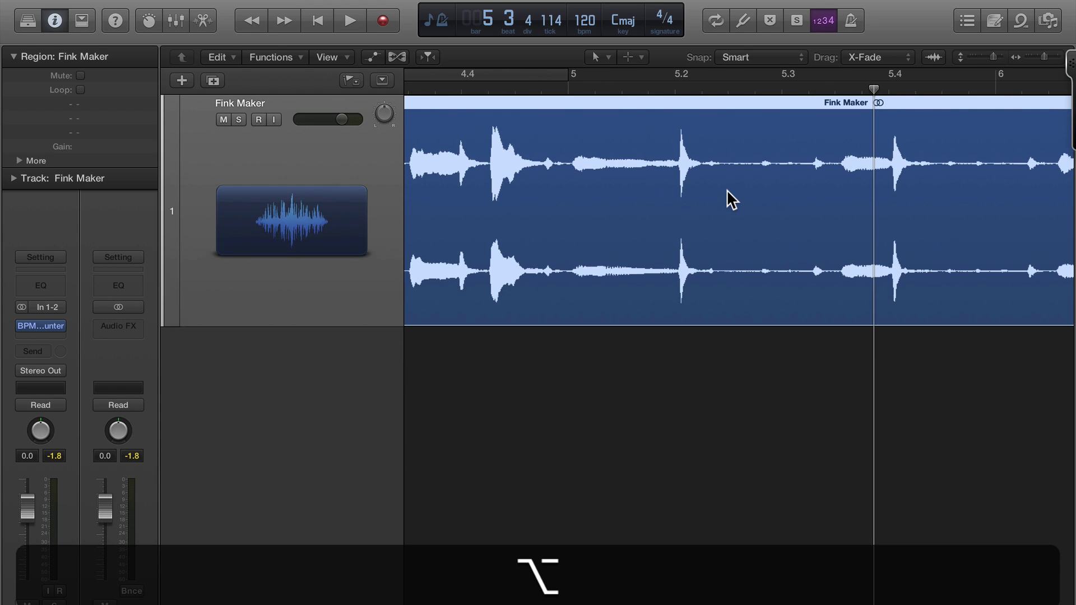
scroll(726, 190, up, 6)
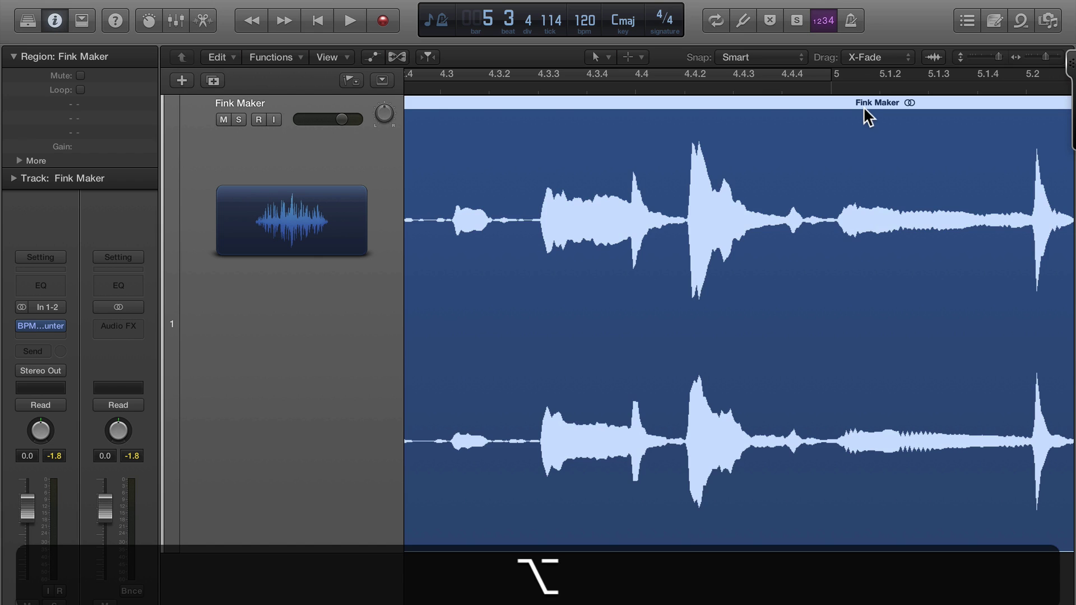
drag(863, 106, 854, 105)
scroll(855, 105, down, 5)
scroll(874, 155, down, 2)
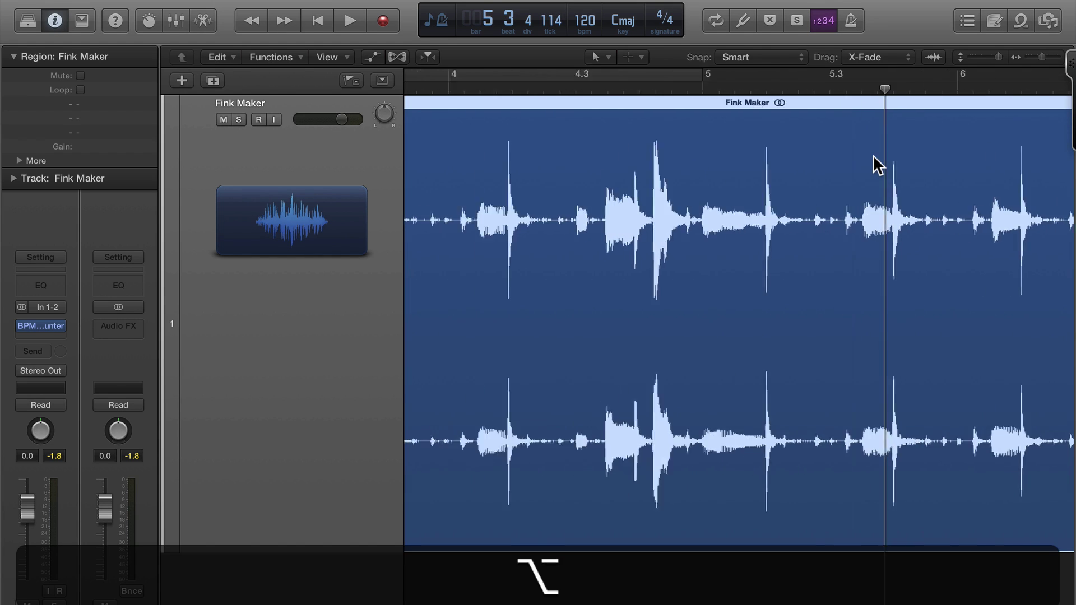
scroll(873, 156, left, 8)
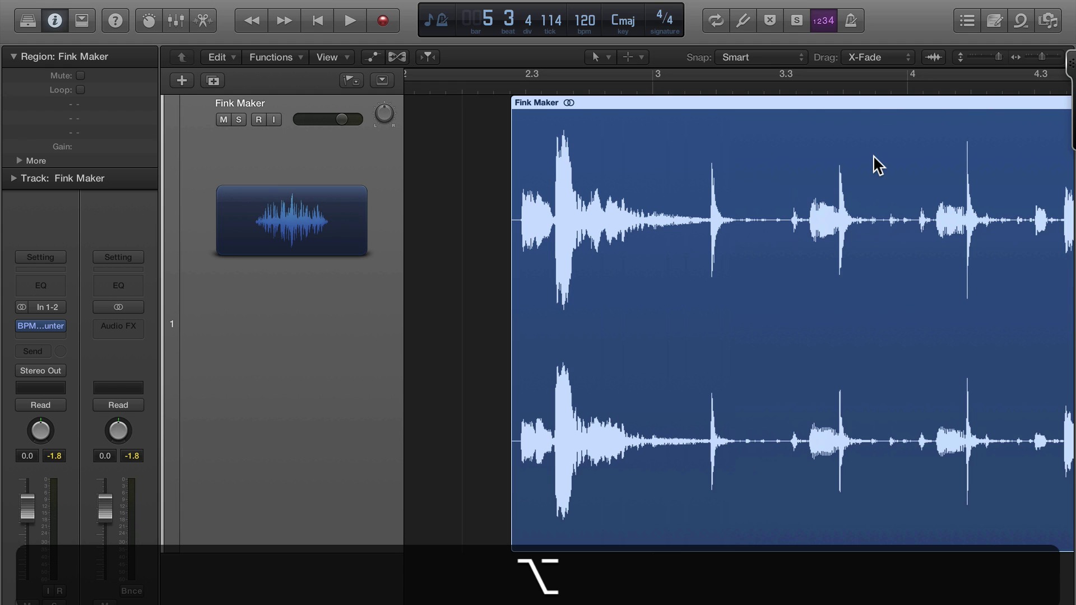
scroll(874, 155, up, 6)
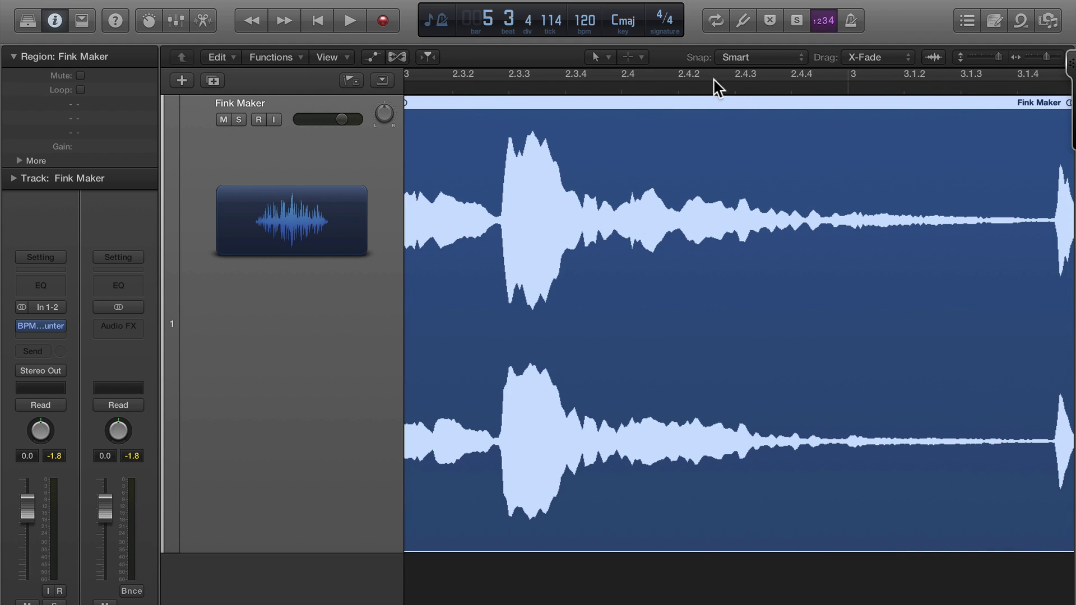
click(708, 82)
key(space)
key(space)
scroll(874, 187, down, 8)
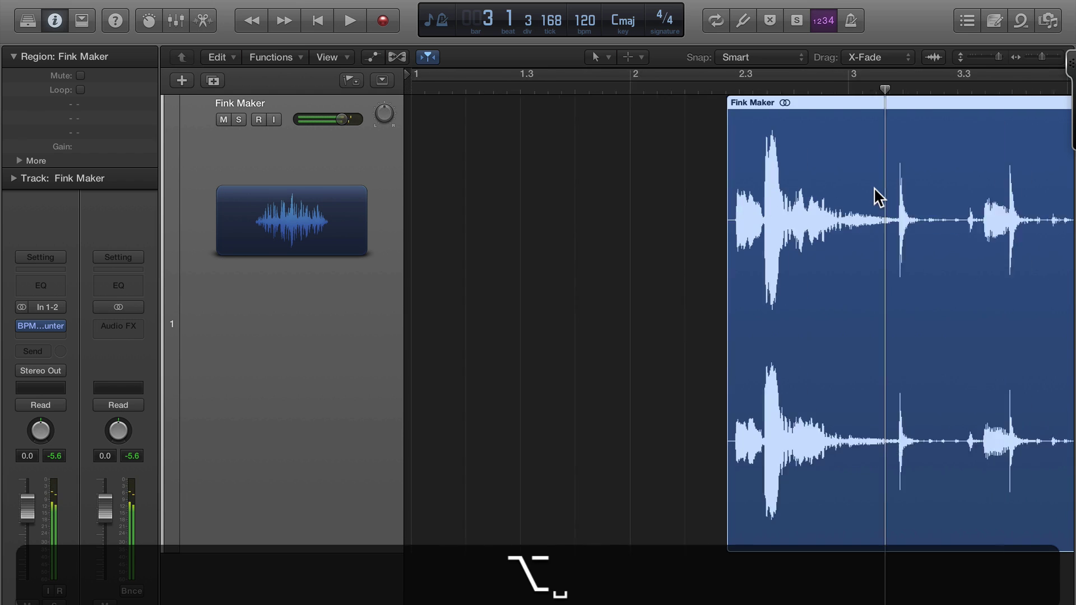
scroll(873, 187, down, 4)
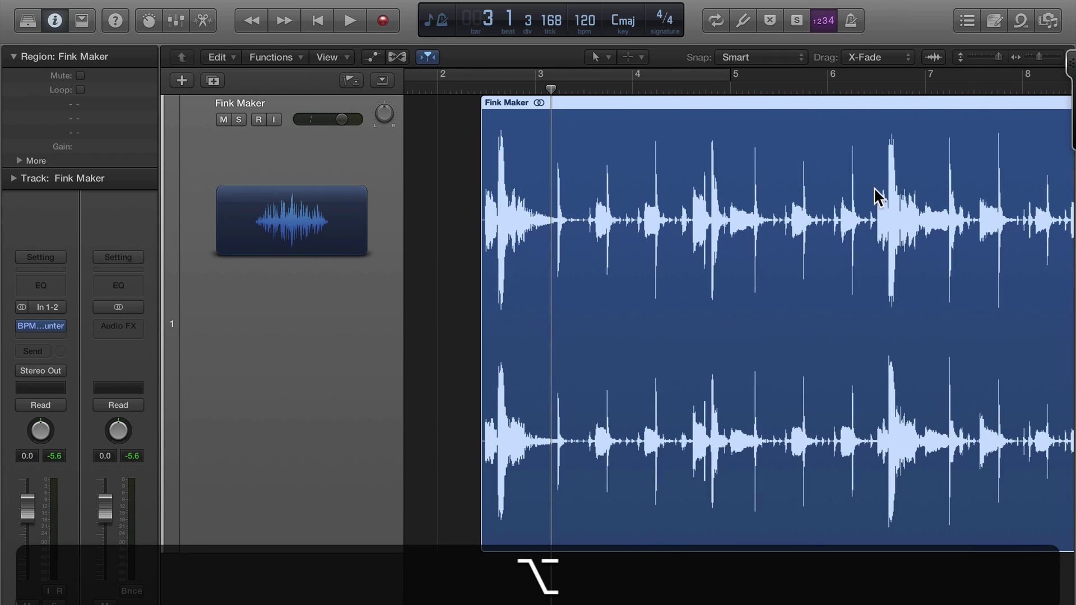
key(space)
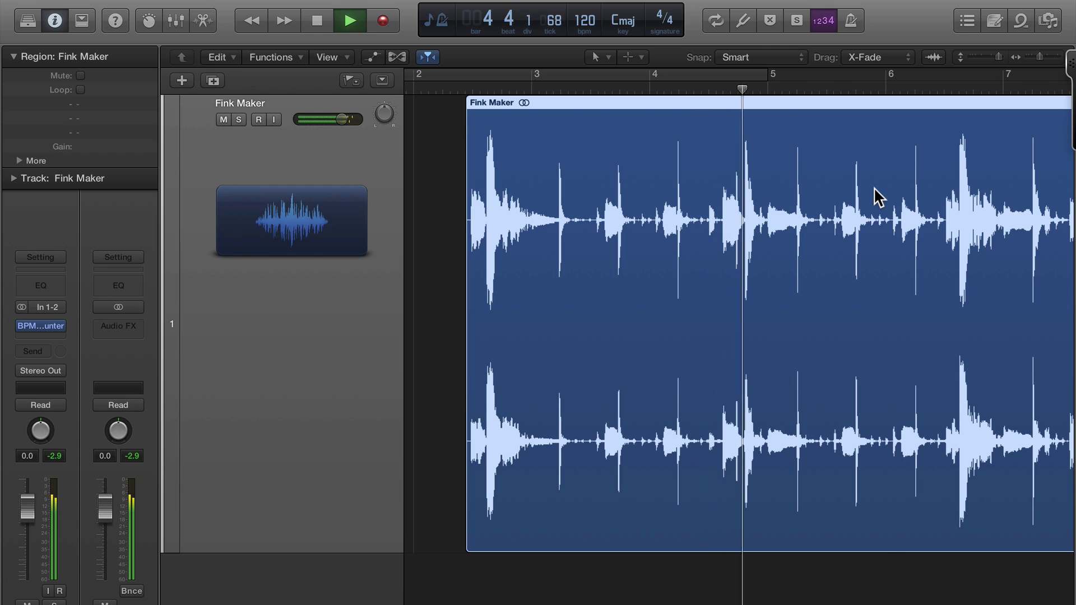
scroll(874, 187, right, 3)
scroll(874, 187, right, 1)
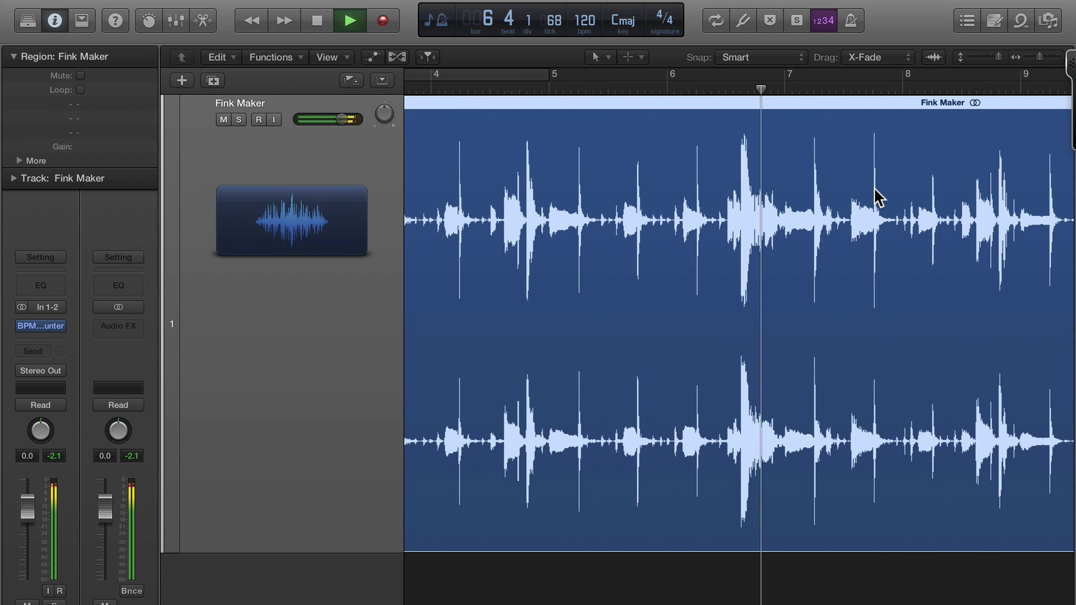
scroll(873, 187, right, 1)
scroll(873, 188, right, 5)
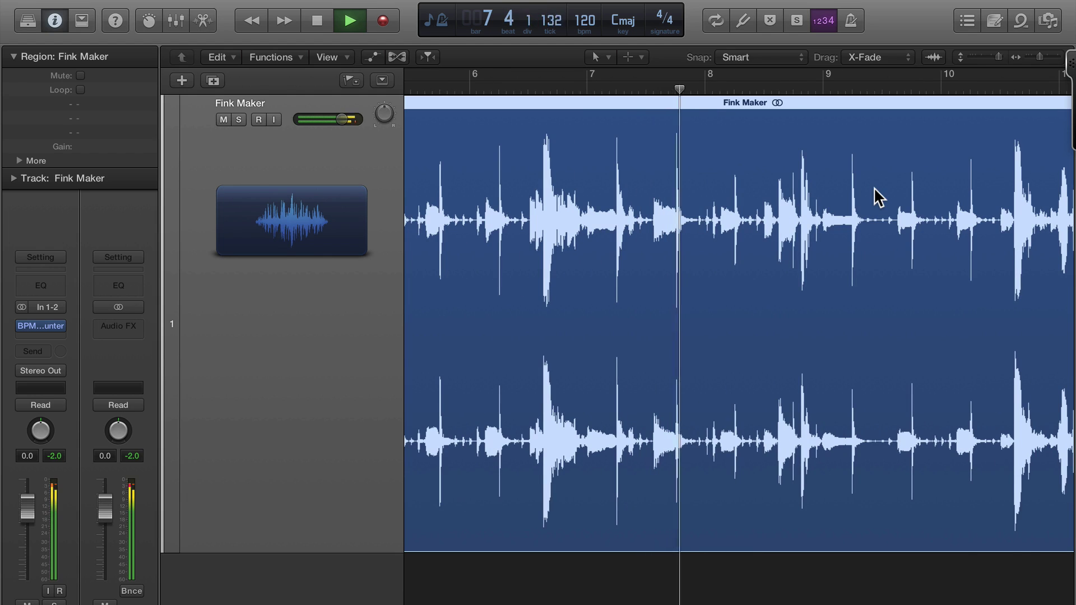
scroll(874, 187, right, 5)
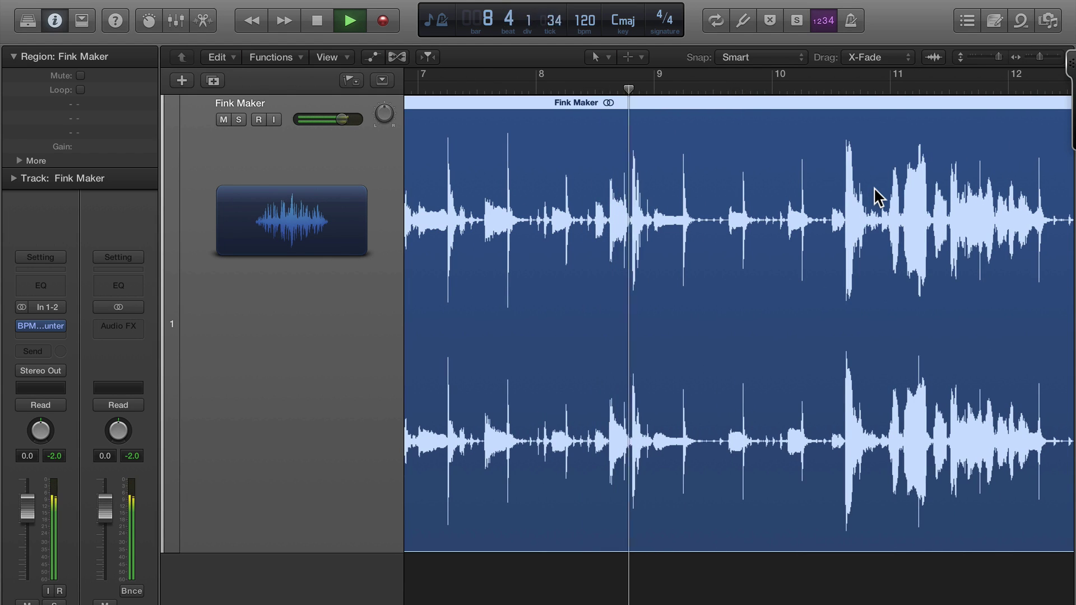
scroll(875, 196, right, 1)
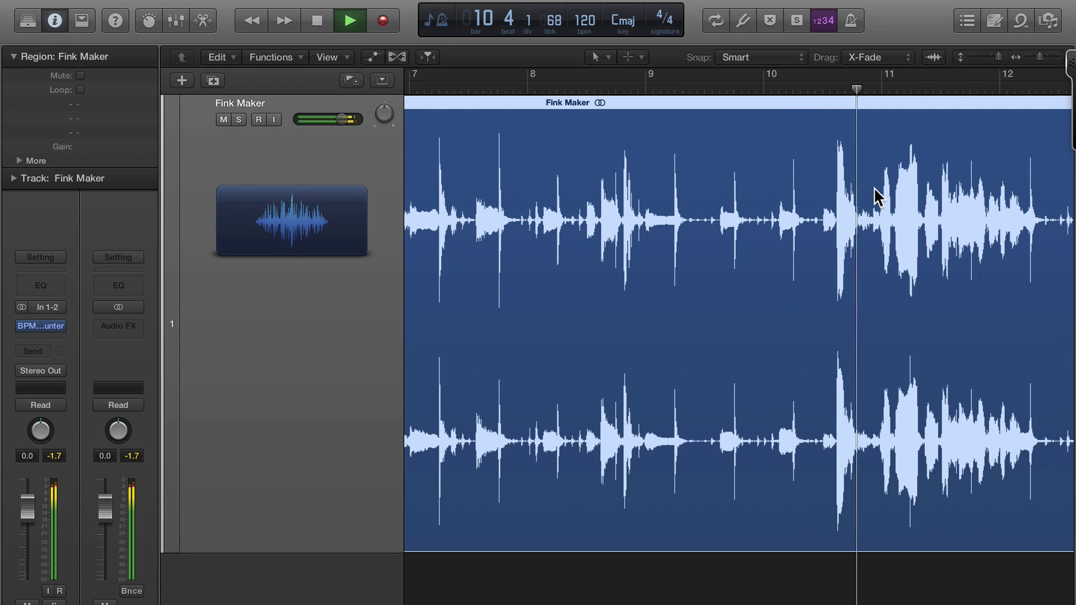
alt+scroll(877, 196, down, 2)
alt+scroll(876, 190, up, 3)
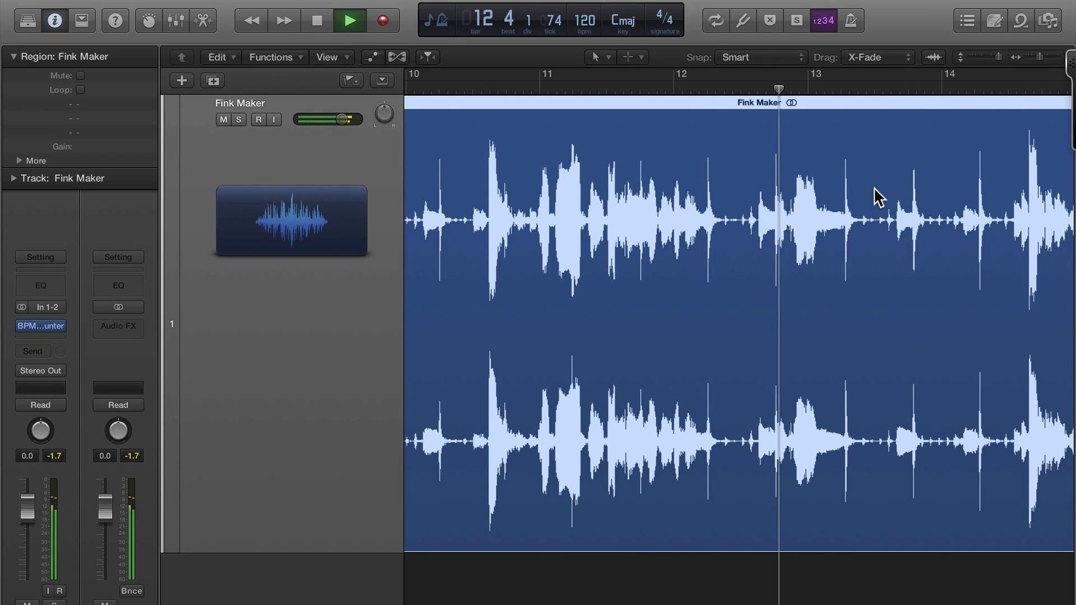
alt+scroll(876, 191, up, 4)
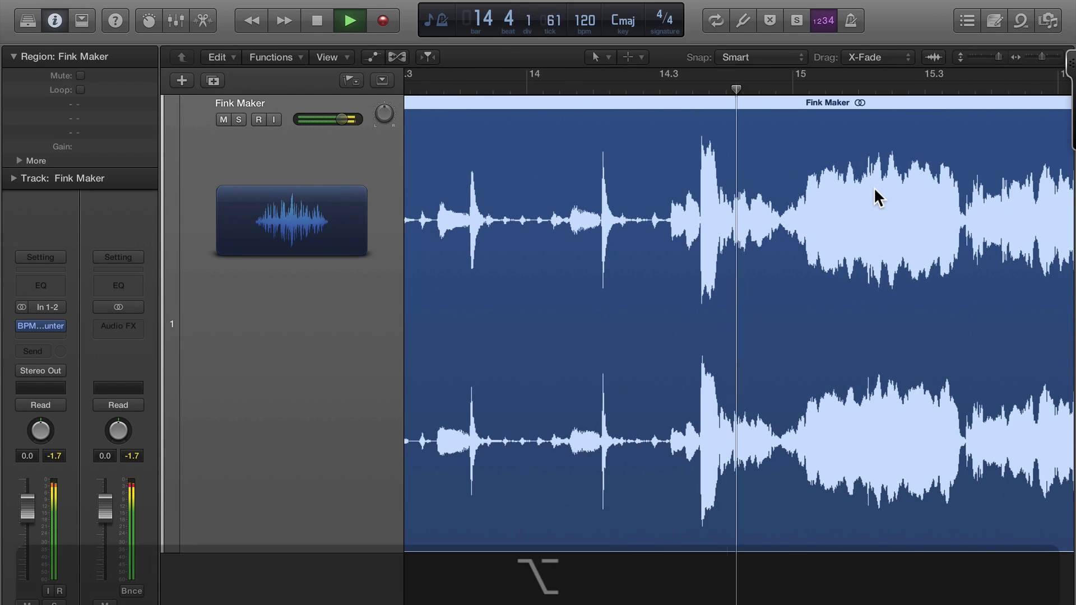
key(space)
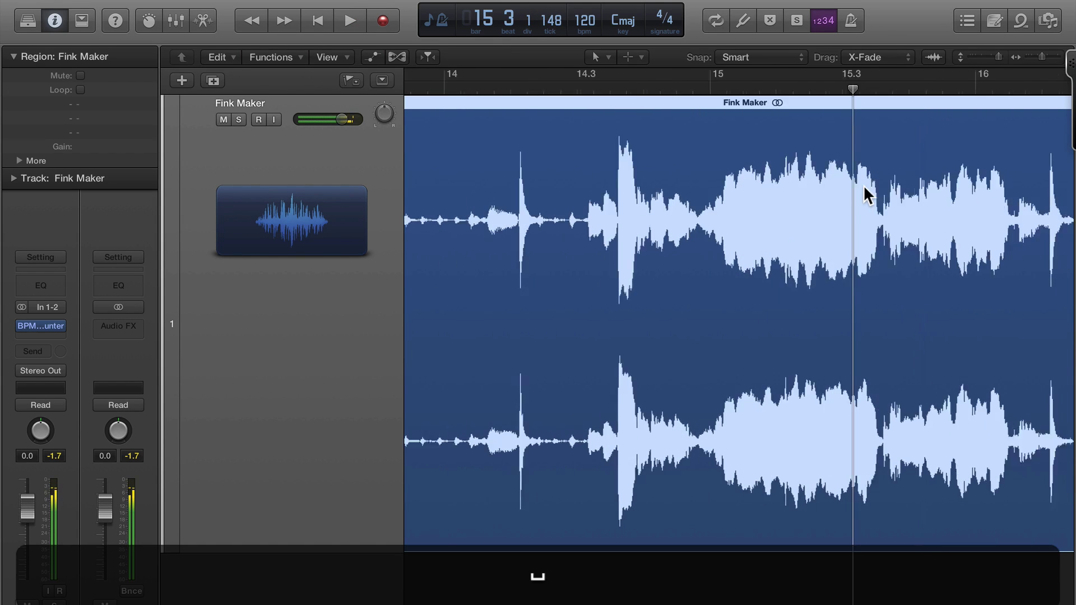
alt+scroll(863, 184, down, 3)
scroll(863, 184, right, 3)
alt+scroll(864, 186, down, 5)
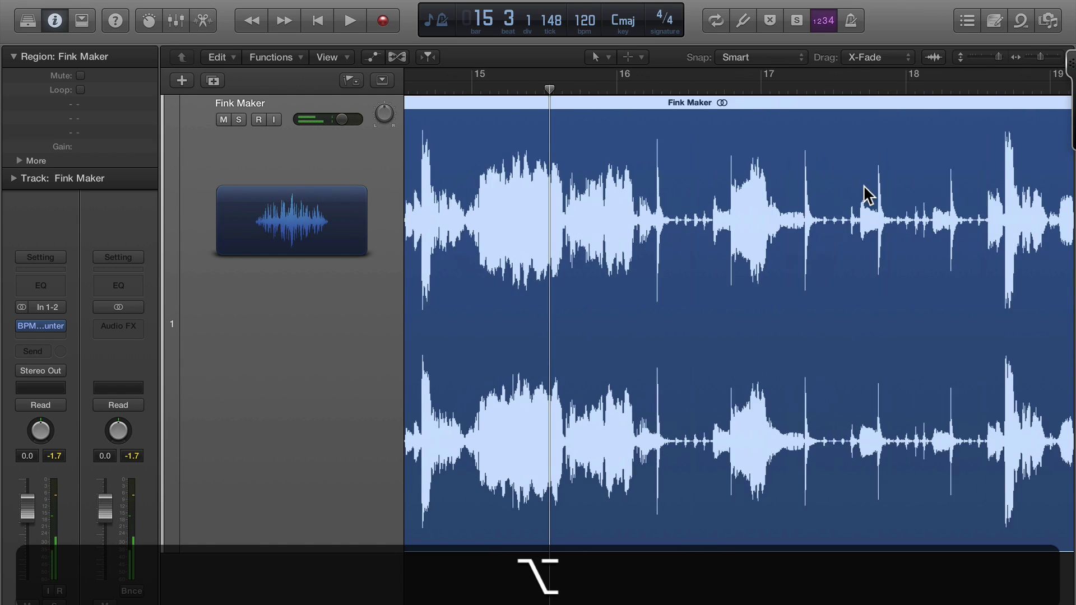
scroll(864, 187, right, 3)
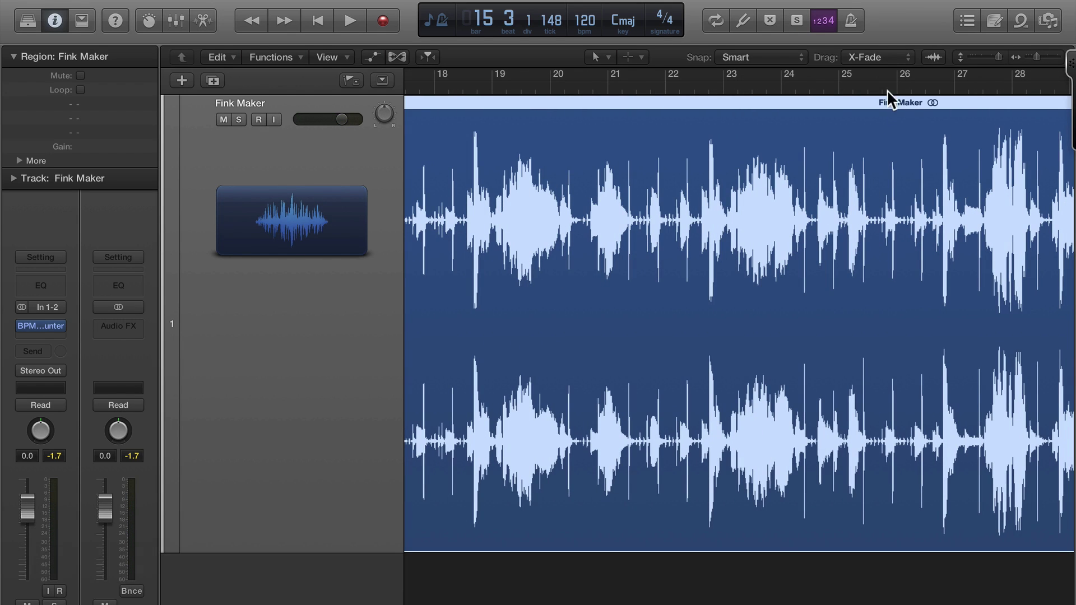
double_click(829, 85)
alt+scroll(829, 85, up, 5)
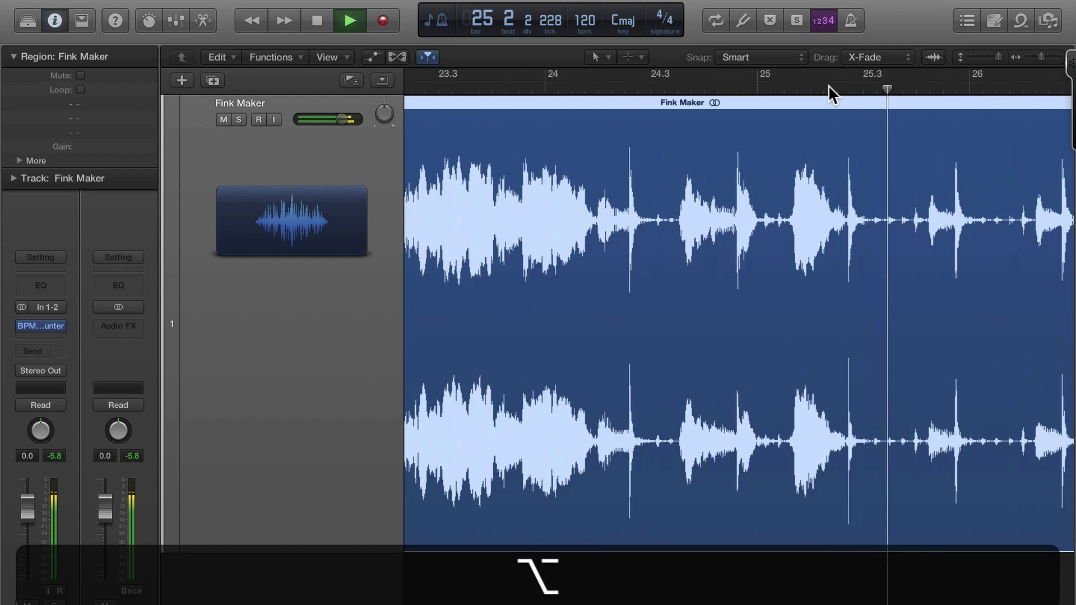
scroll(829, 85, right, 10)
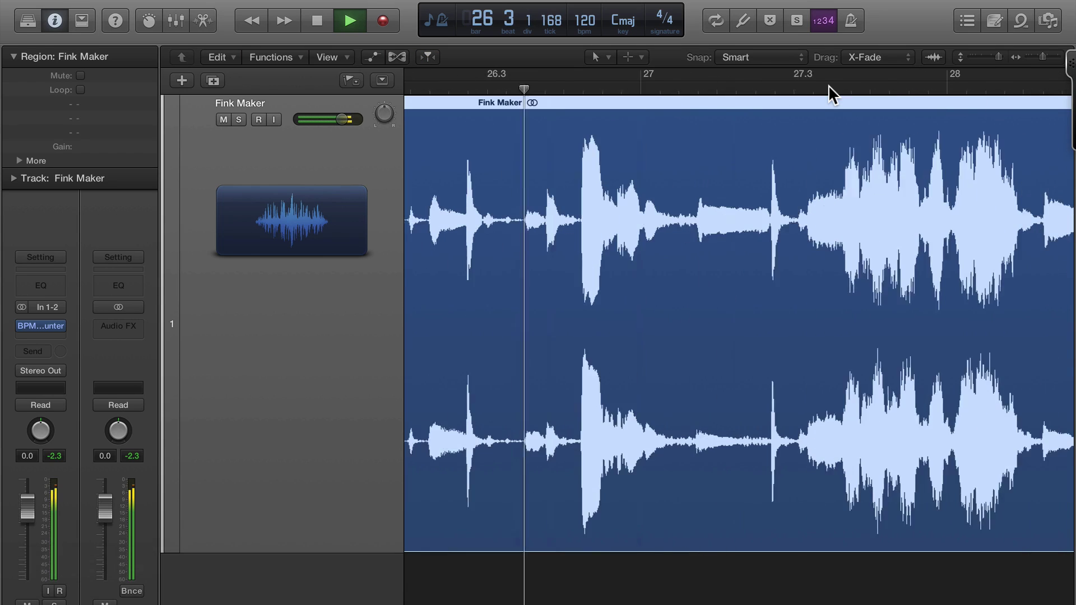
key(space)
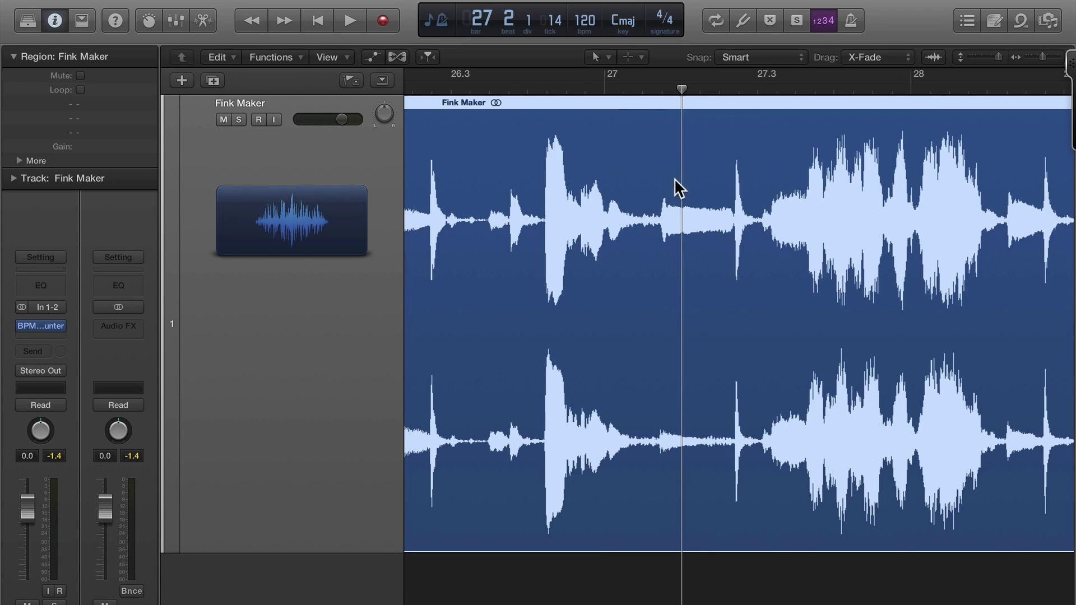
alt+scroll(735, 231, down, 6)
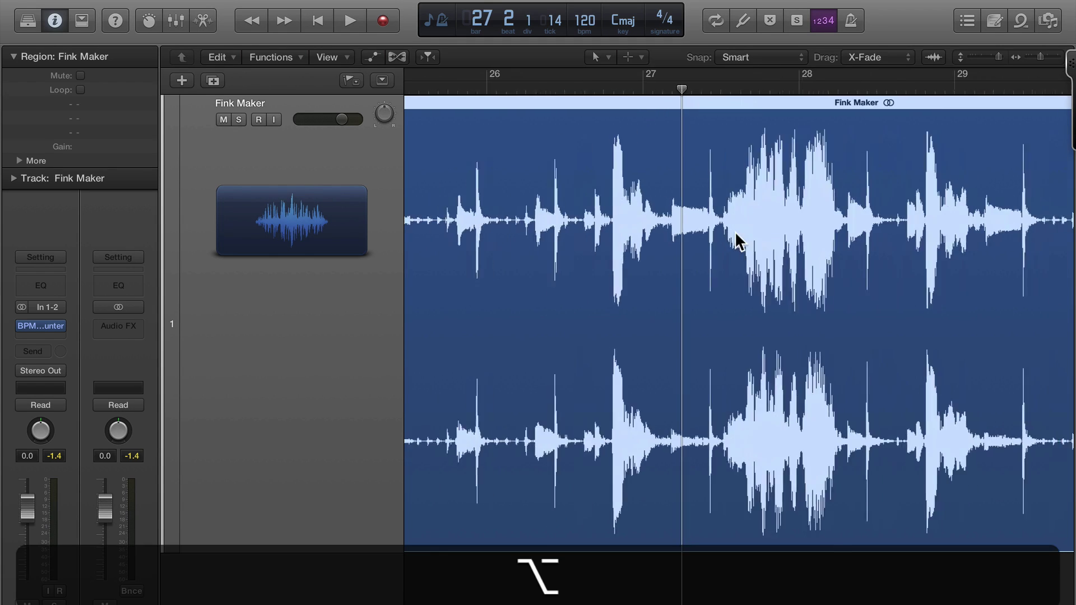
alt+scroll(735, 231, up, 4)
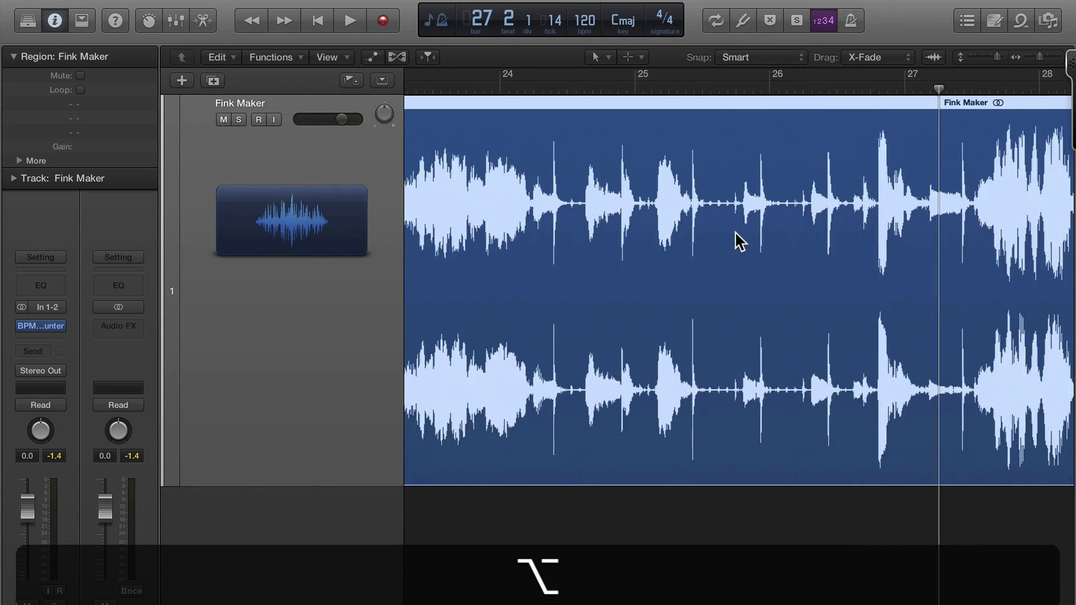
scroll(735, 231, down, 4)
alt+scroll(735, 231, up, 3)
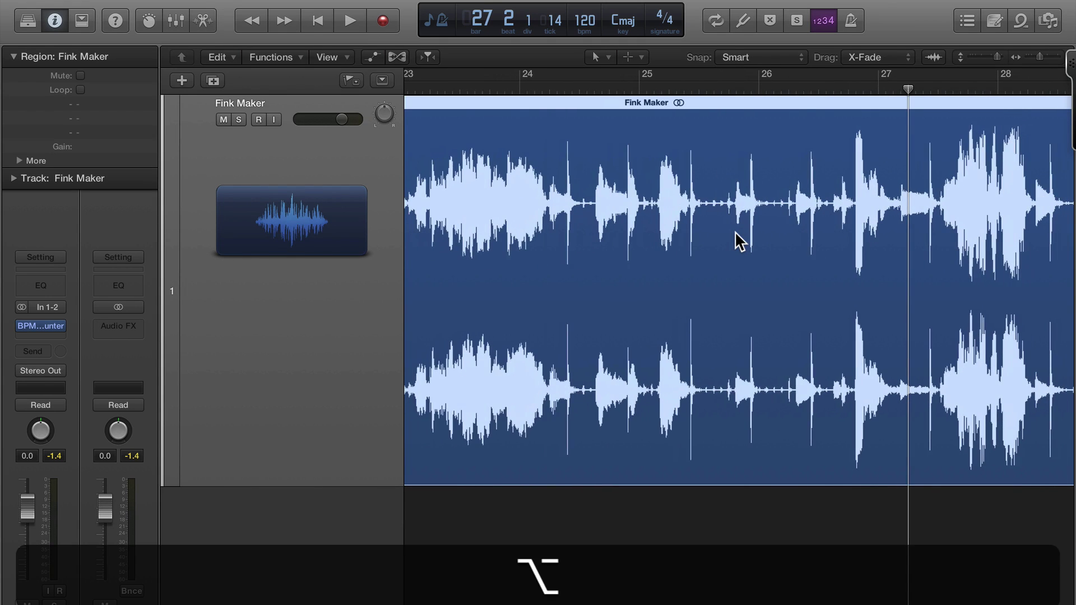
alt+scroll(735, 241, up, 1)
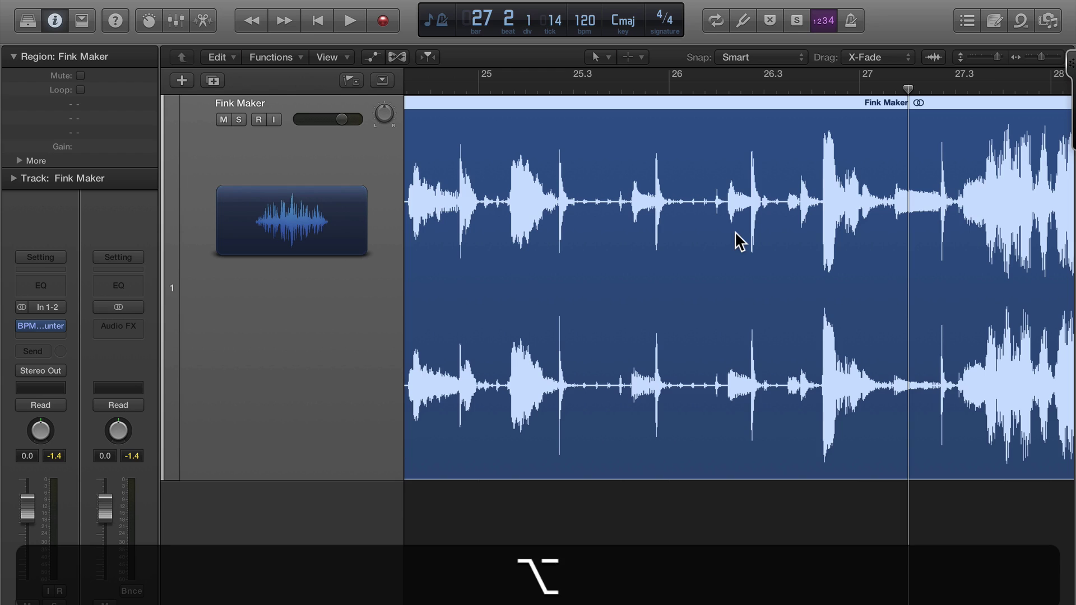
alt+scroll(735, 231, down, 4)
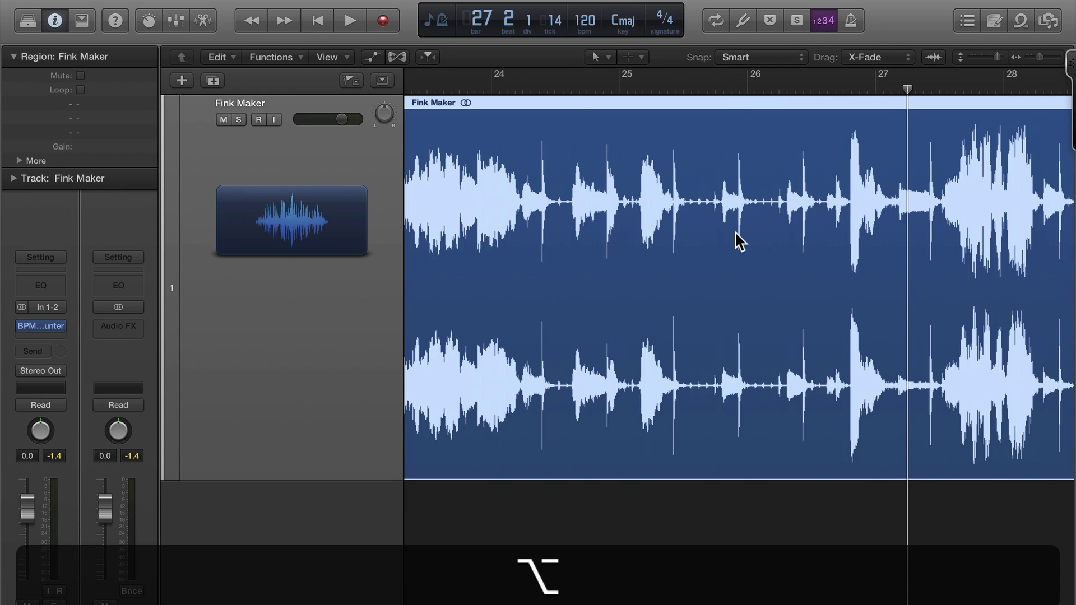
click(588, 84)
key(space)
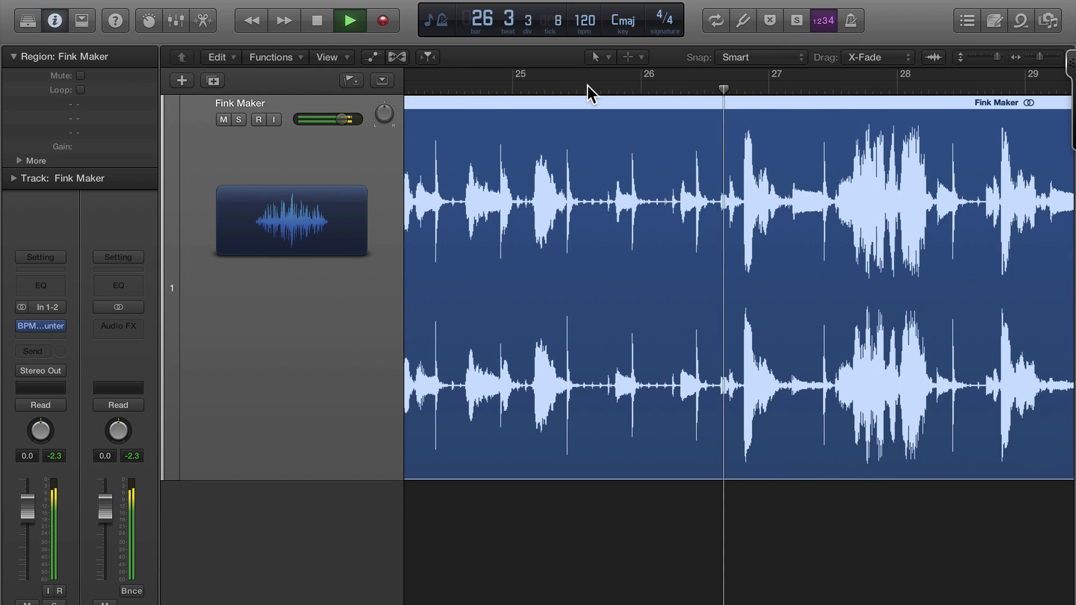
scroll(587, 84, left, 10)
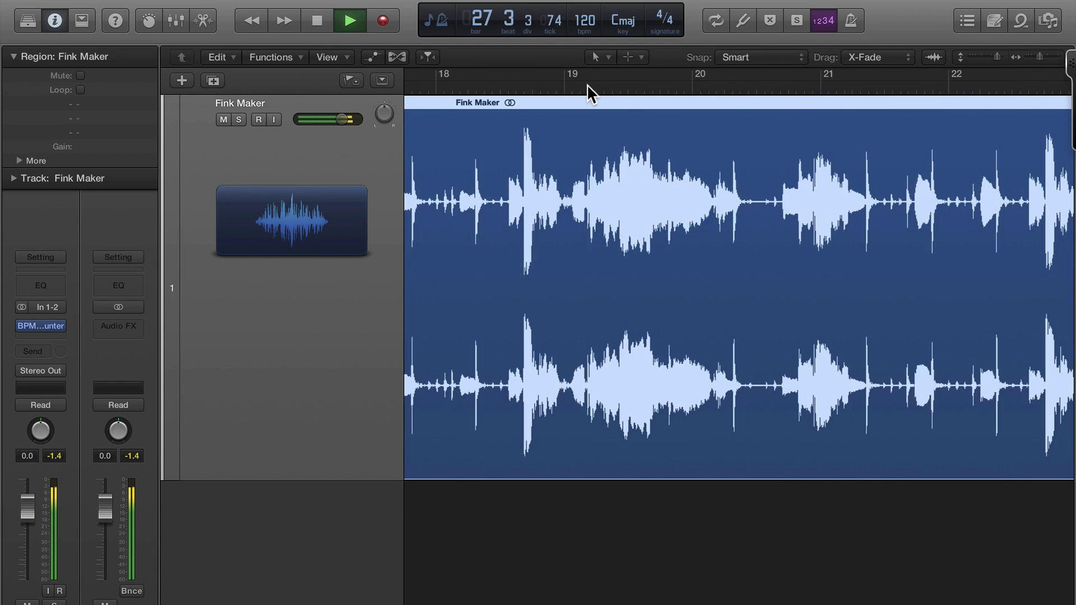
key(space)
scroll(574, 86, left, 6)
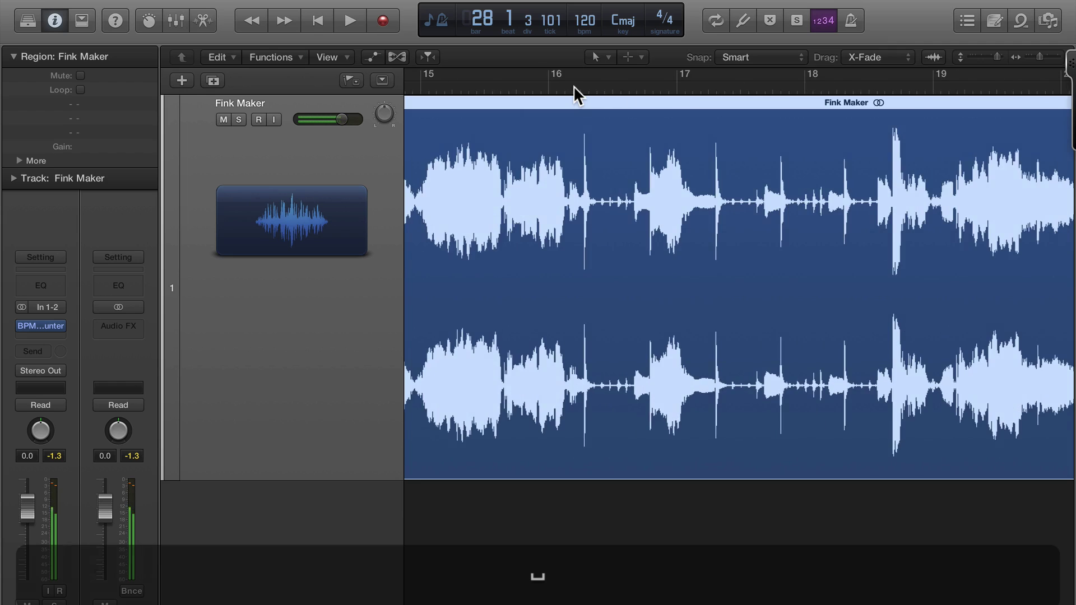
scroll(574, 86, left, 6)
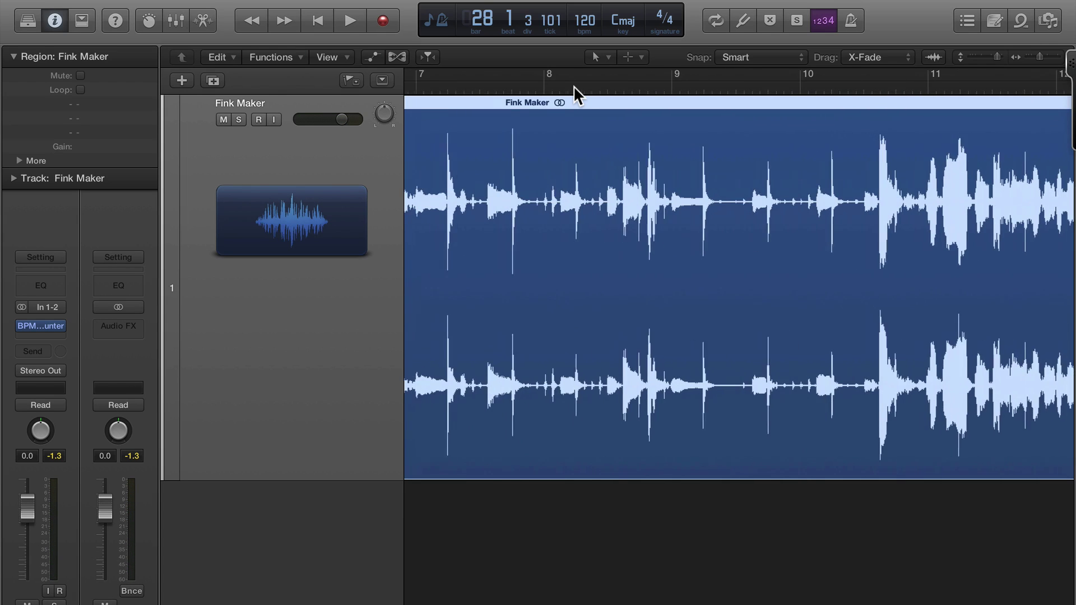
click(530, 86)
key(space)
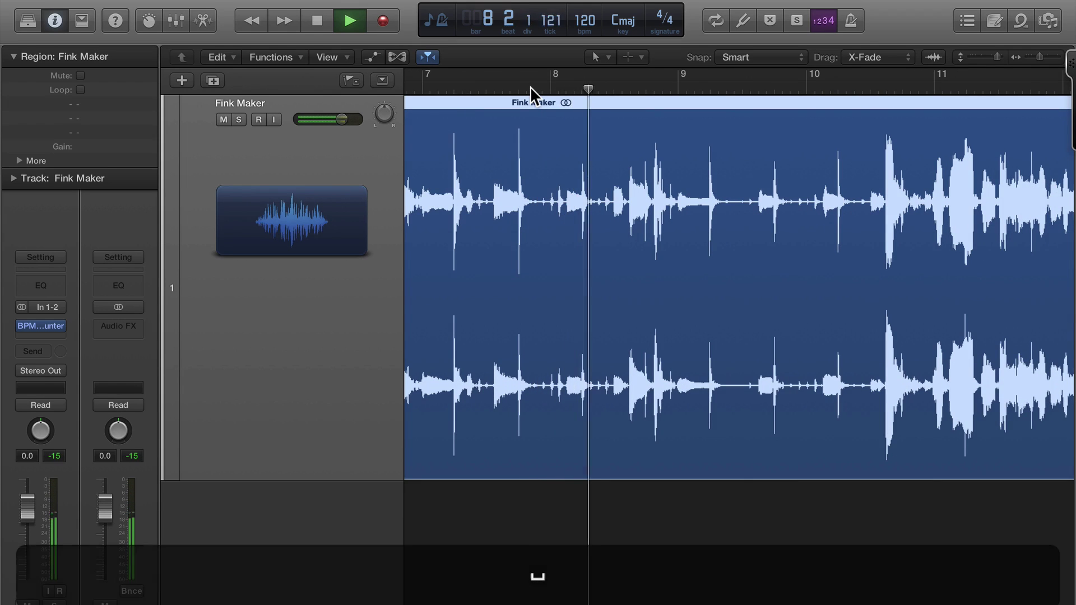
scroll(530, 86, left, 2)
key(space)
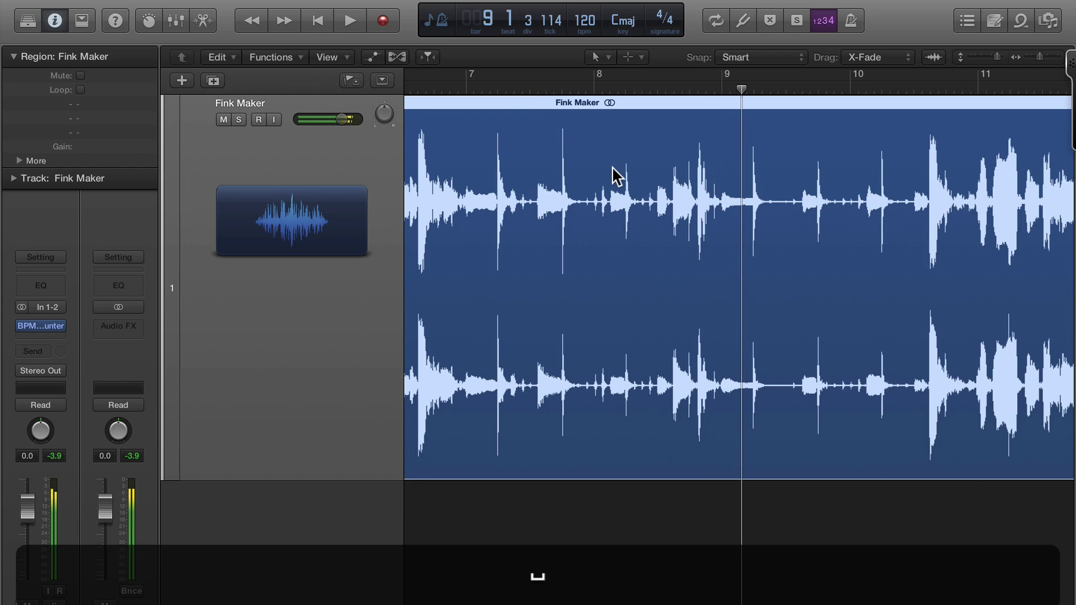
scroll(612, 166, up, 5)
scroll(612, 166, up, 3)
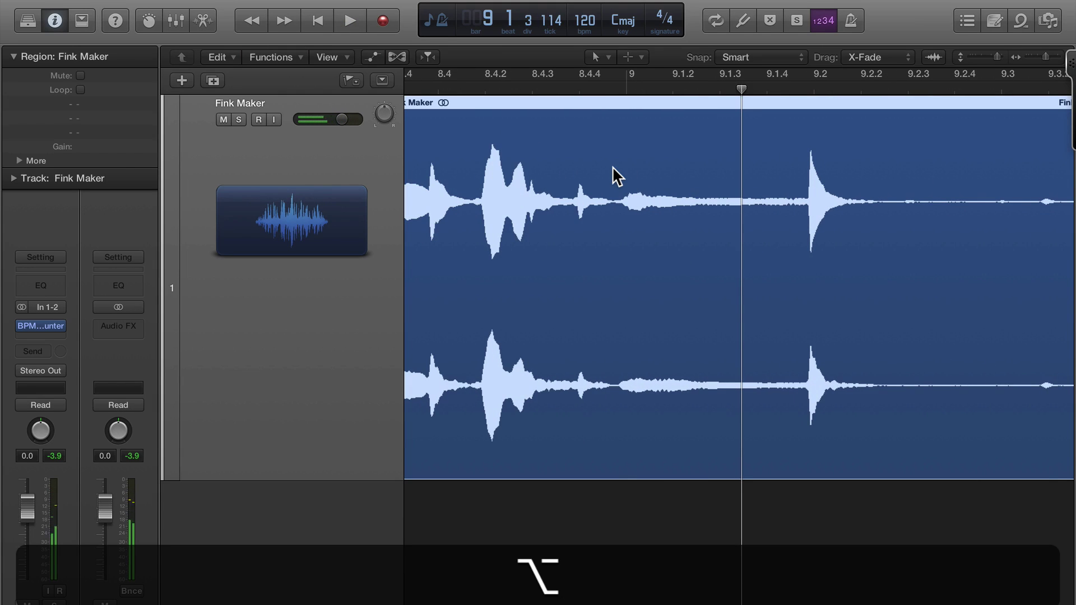
click(584, 85)
key(space)
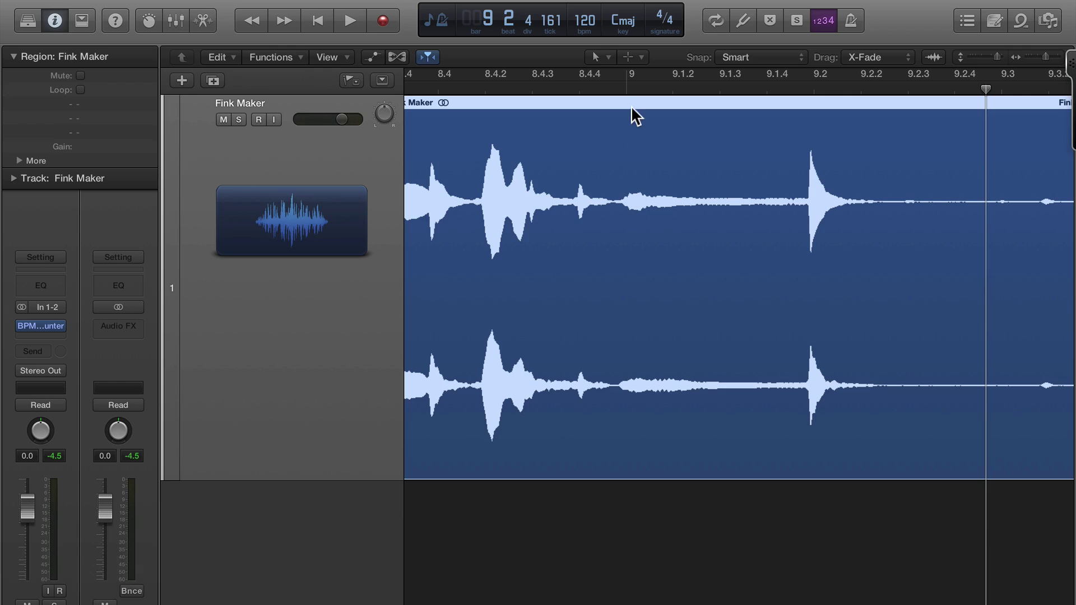
scroll(648, 136, down, 5)
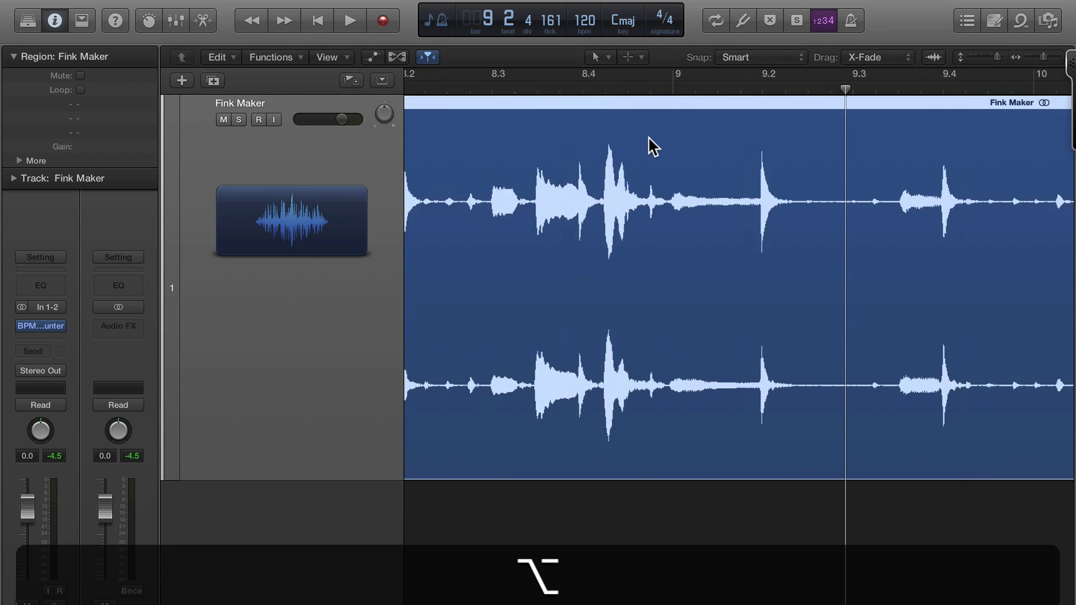
scroll(648, 136, right, 3)
key(space)
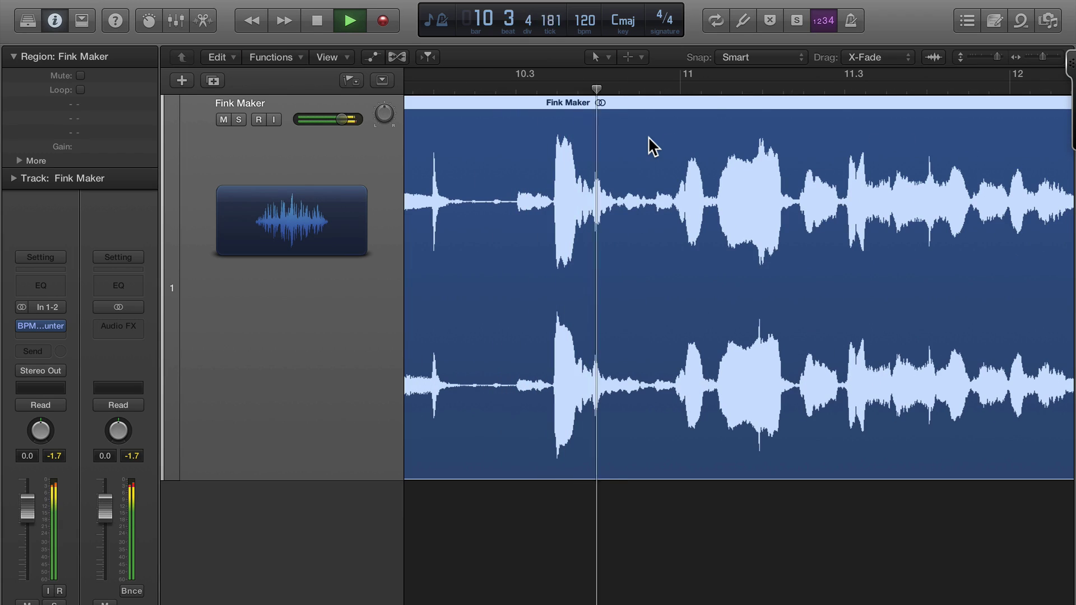
scroll(648, 136, down, 3)
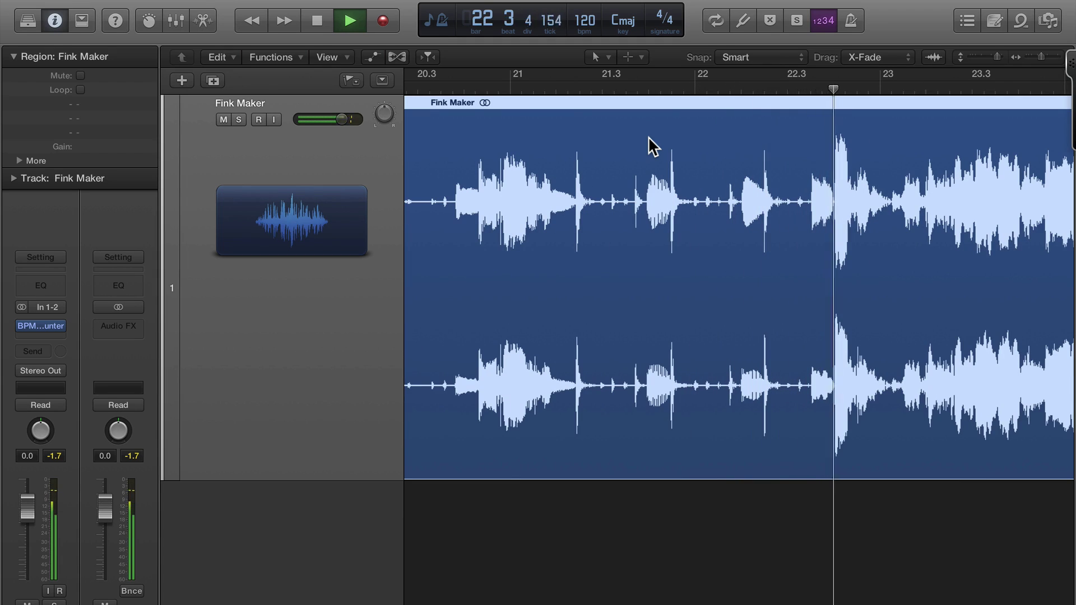
key(space)
Play the Fink Maker region from bar 20 against the metronome click, then zoom back out
scroll(807, 200, left, 3)
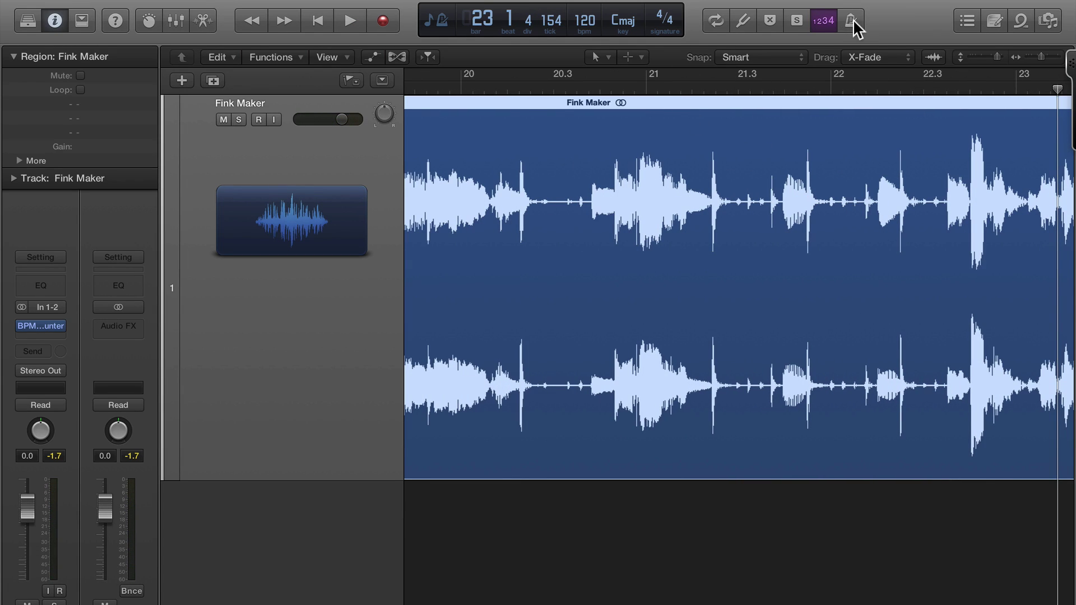
click(449, 87)
key(space)
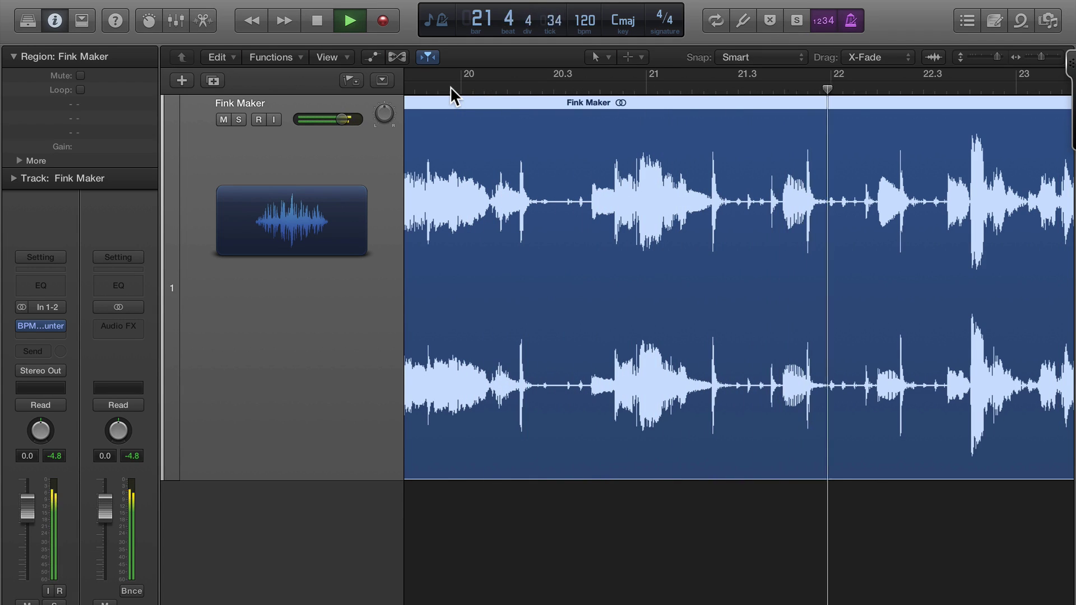
key(space)
scroll(663, 280, left, 10)
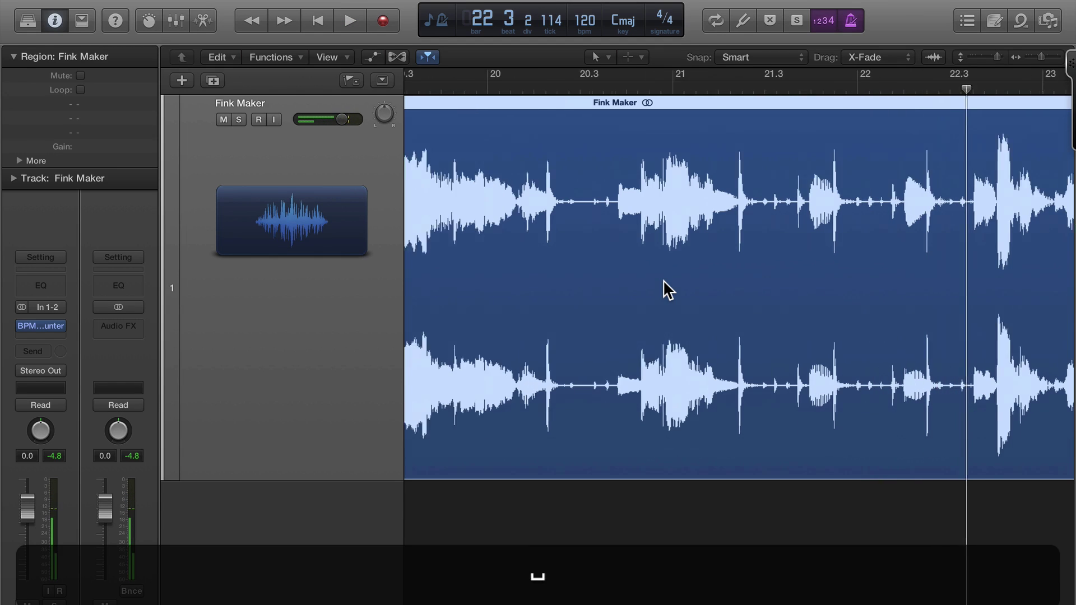
scroll(663, 281, down, 15)
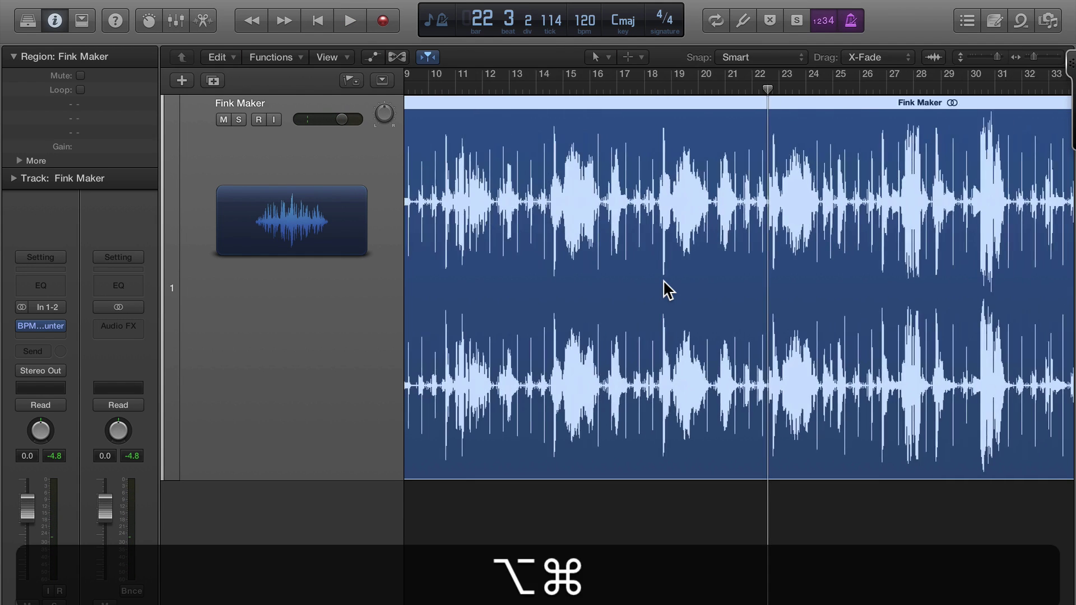
scroll(664, 281, up, 8)
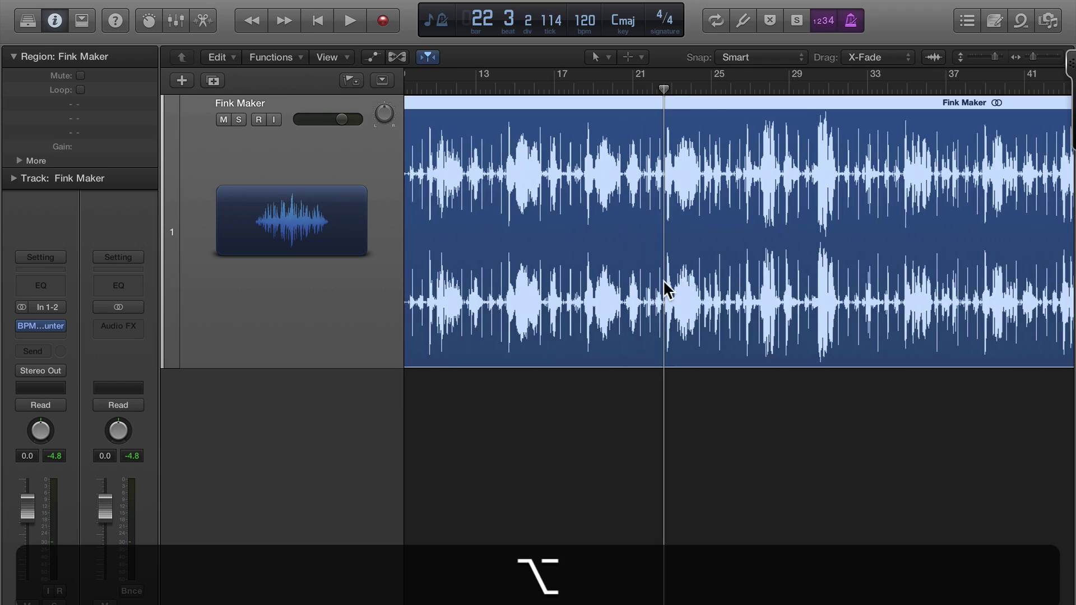
Open Fink Maker in an enlarged Track editor zoomed to bar 1 and show its Flex view
double_click(610, 234)
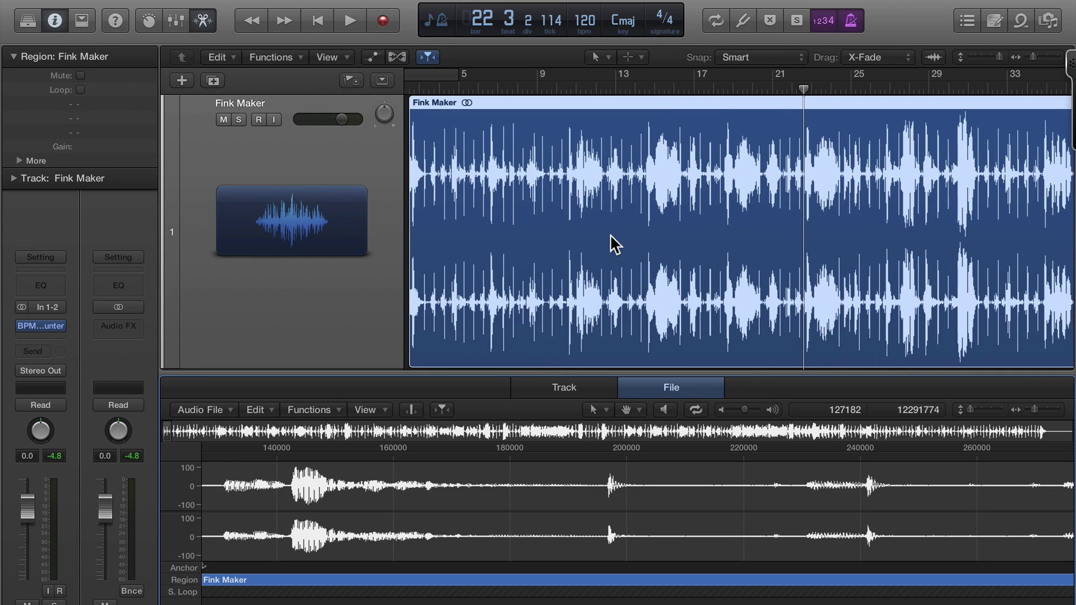
click(397, 57)
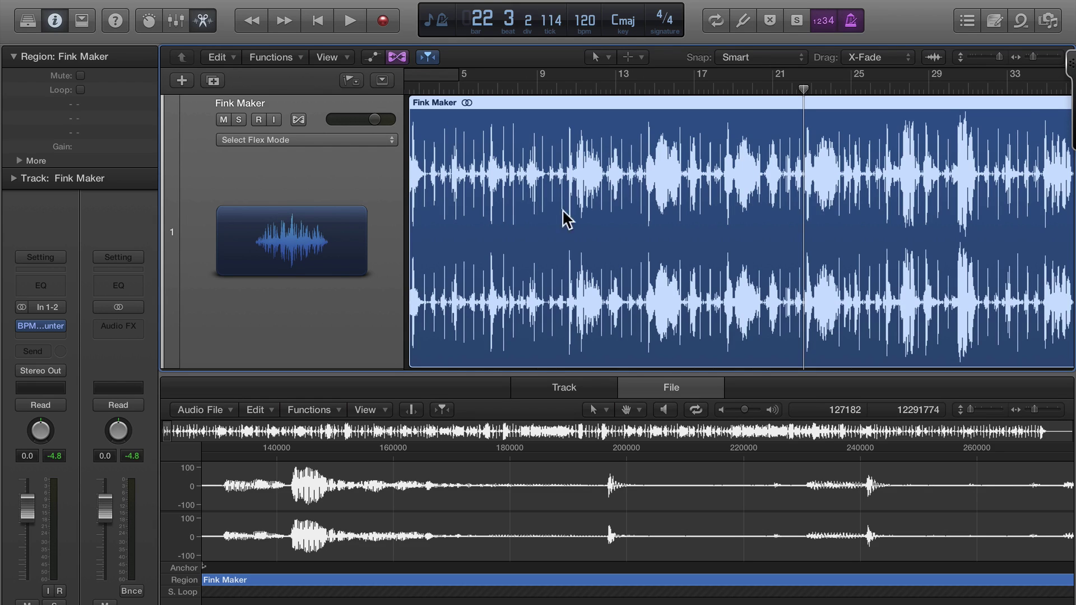
click(609, 385)
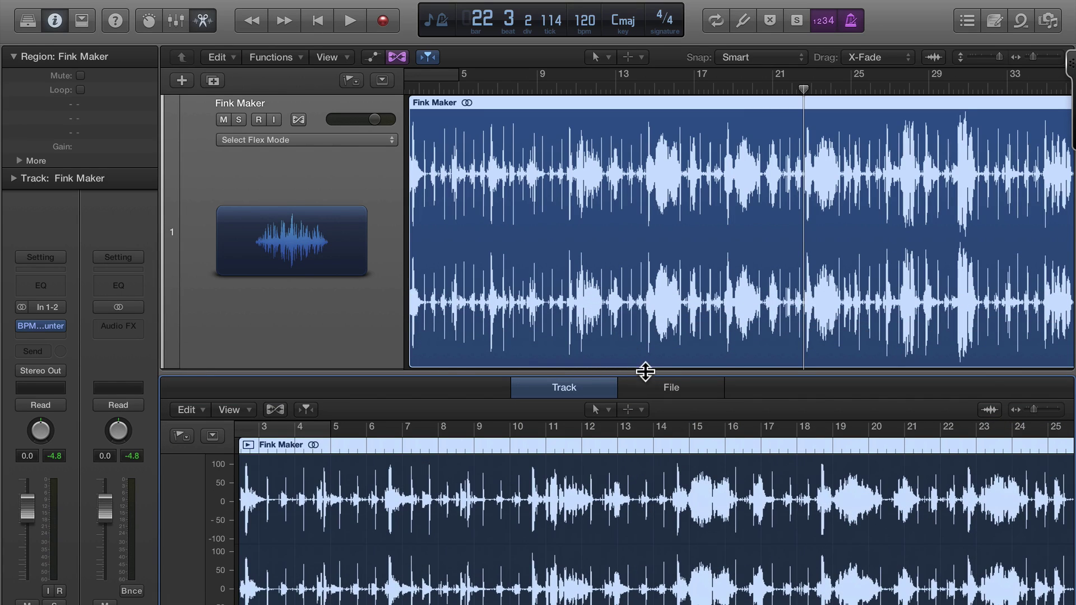
drag(644, 374, 648, 183)
scroll(579, 297, up, 10)
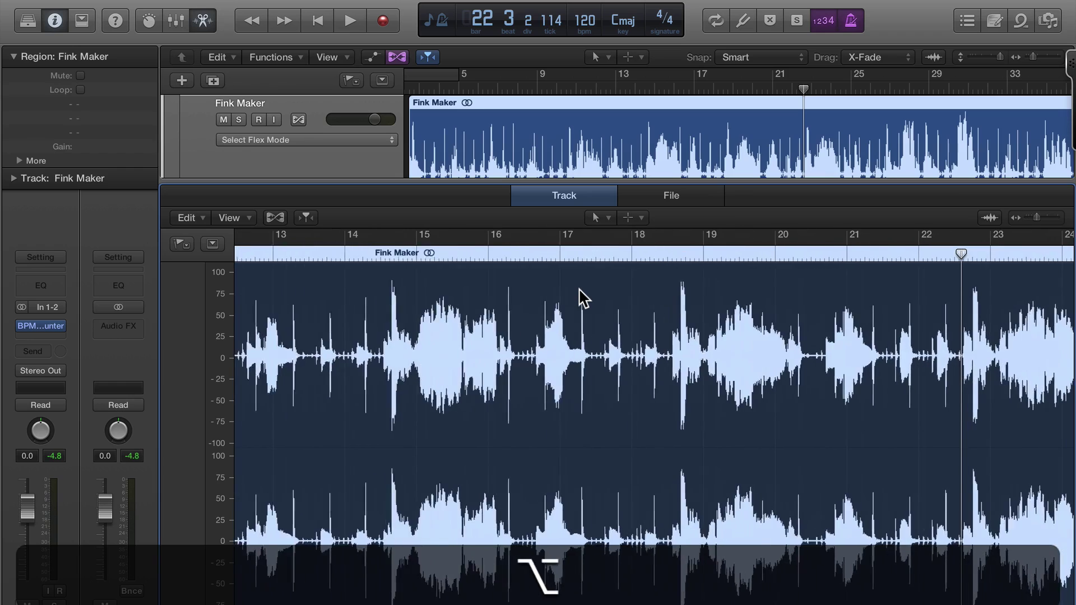
scroll(579, 298, left, 10)
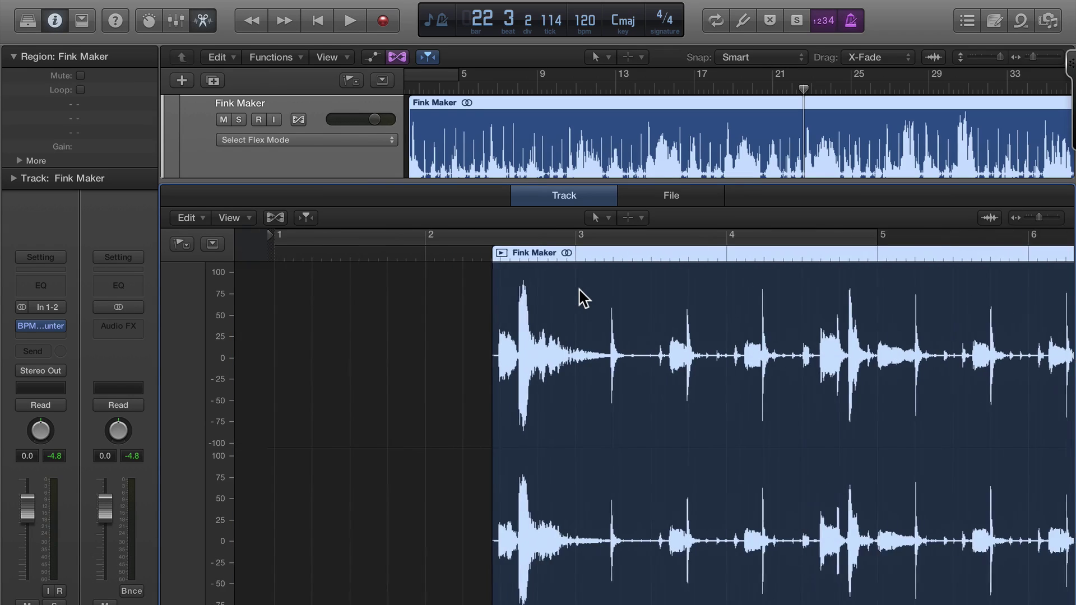
click(276, 217)
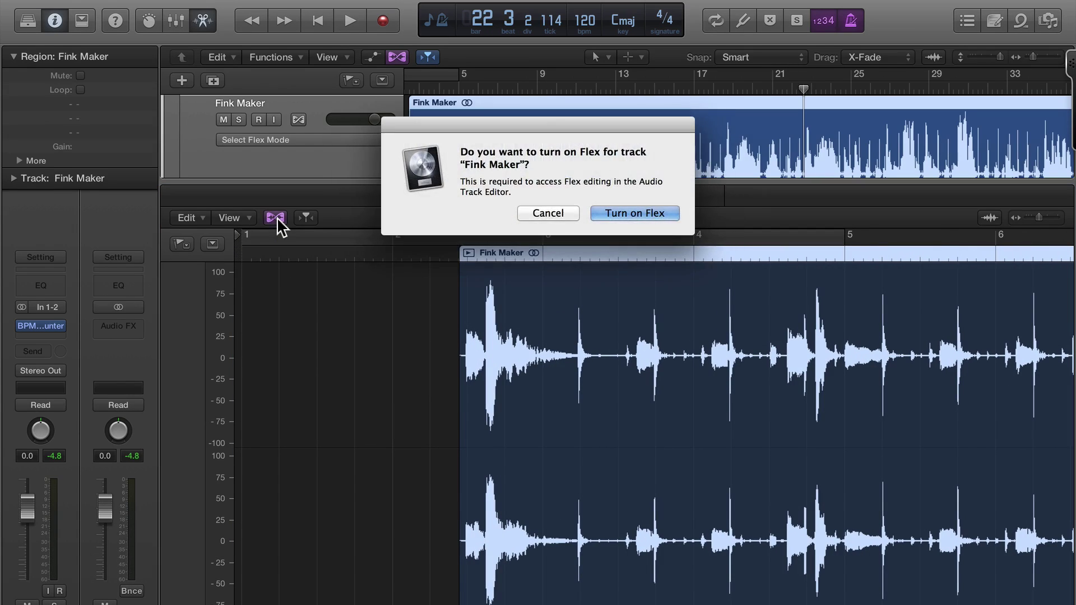
Turn on Flex for Fink Maker, audition from bar 3, and drag the note near 3.4 later
click(644, 211)
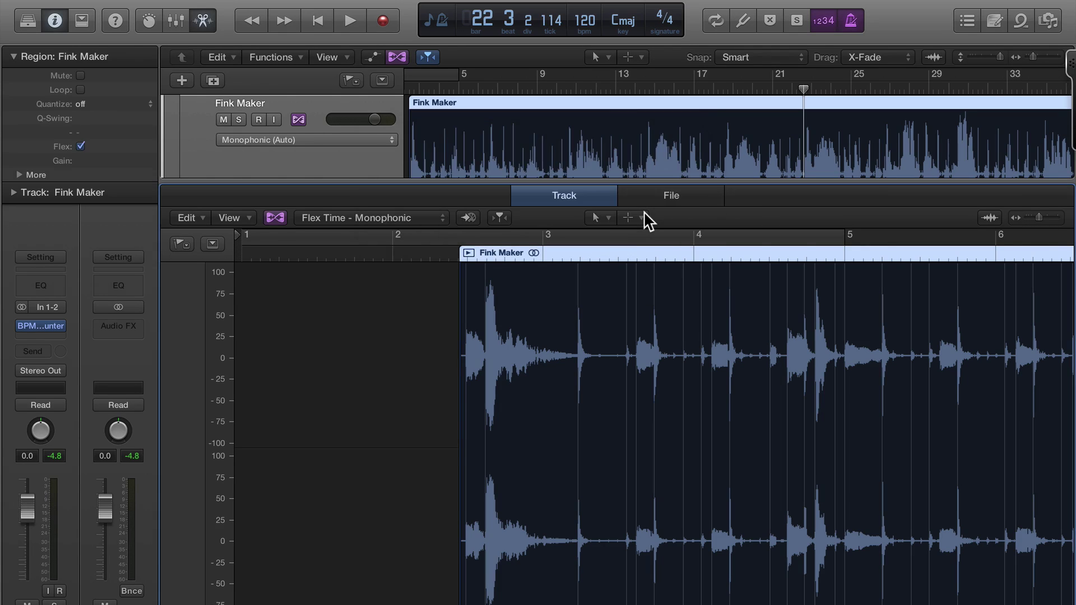
scroll(704, 352, up, 5)
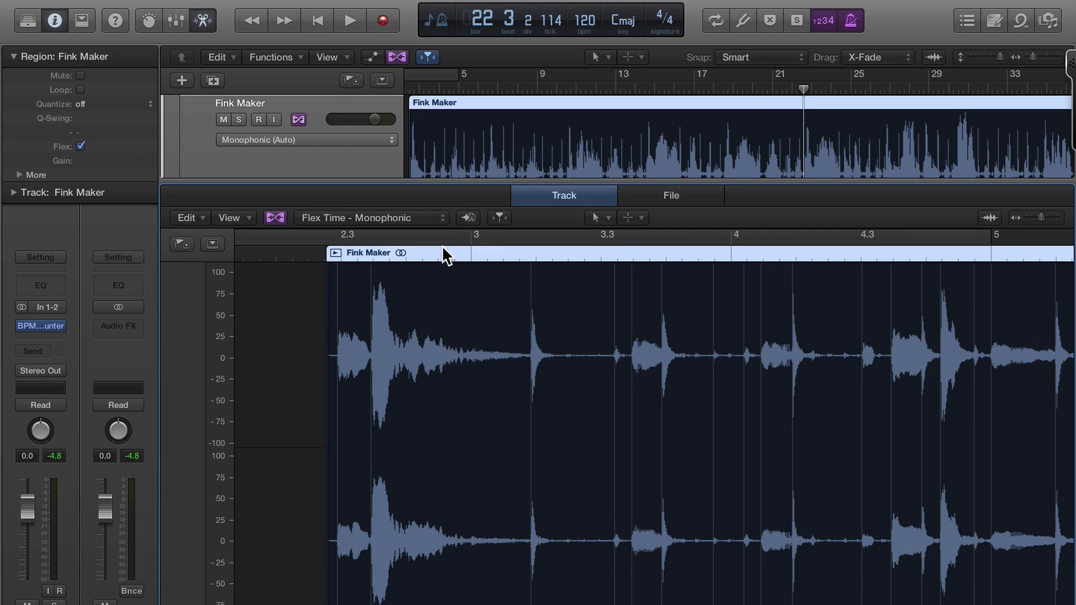
click(442, 248)
key(space)
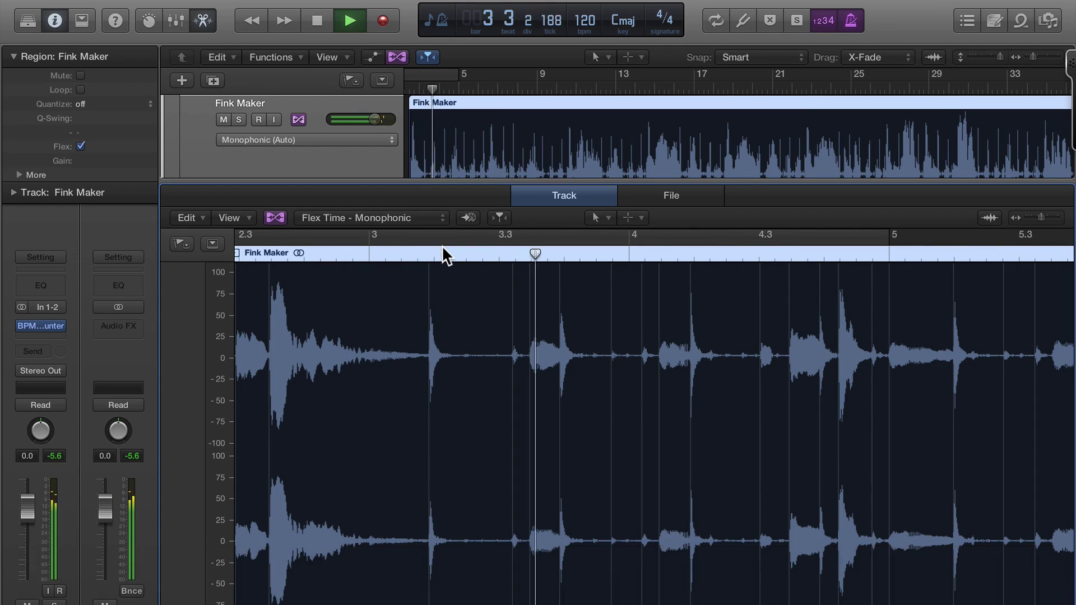
key(space)
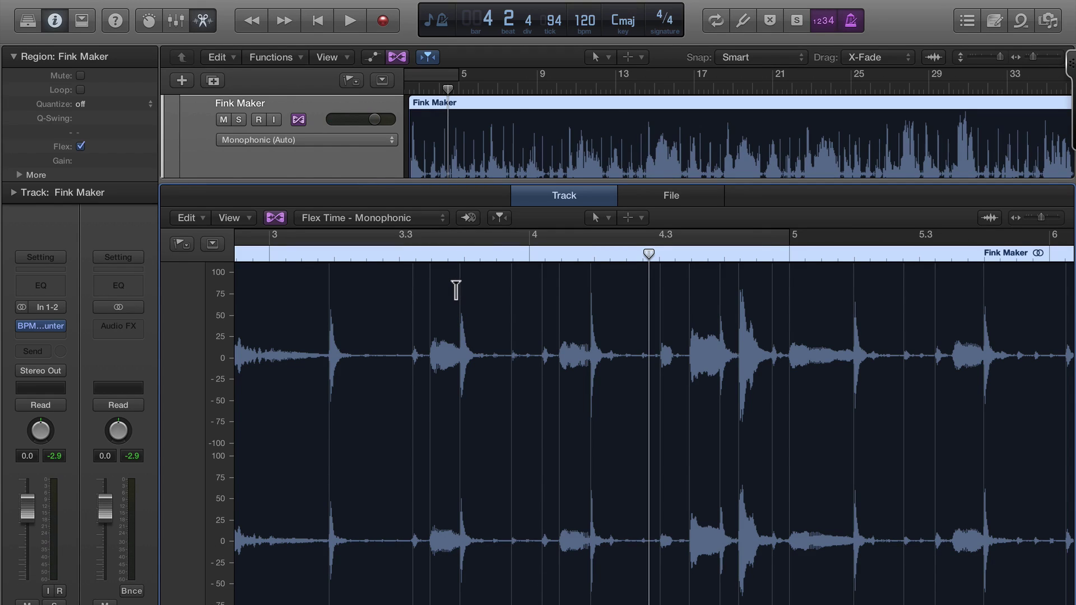
drag(456, 290, 462, 291)
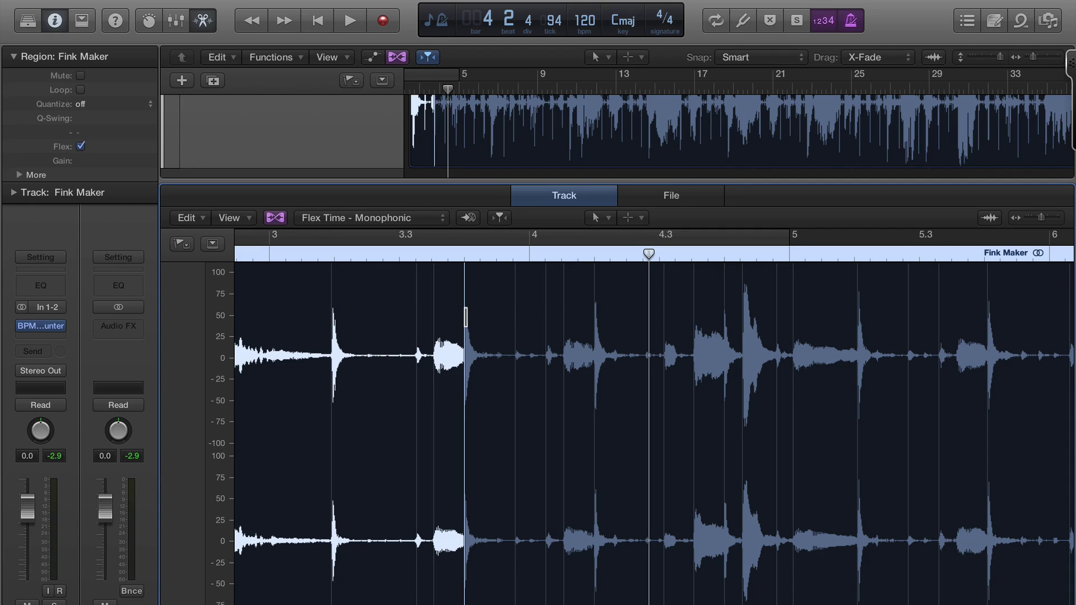
Turn off the metronome and play the Fink Maker audio from around beat 3.2
click(852, 25)
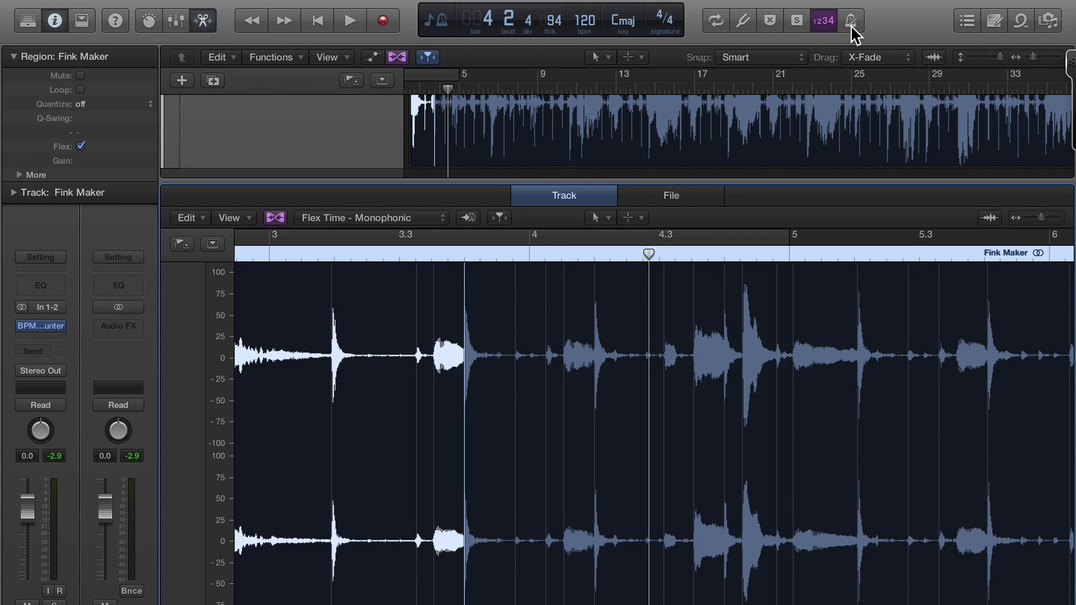
click(367, 251)
key(space)
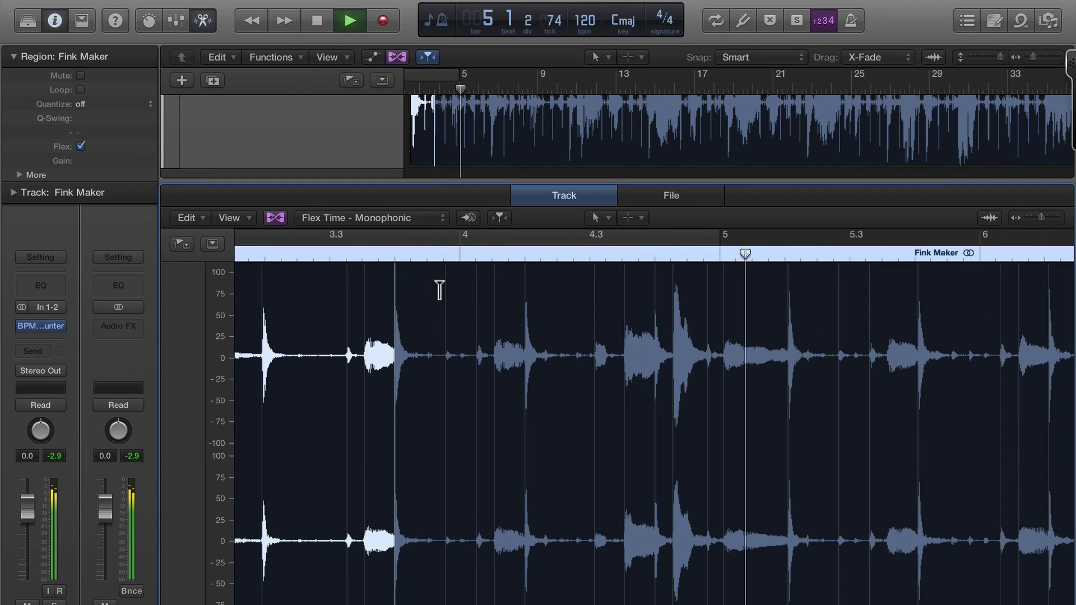
key(space)
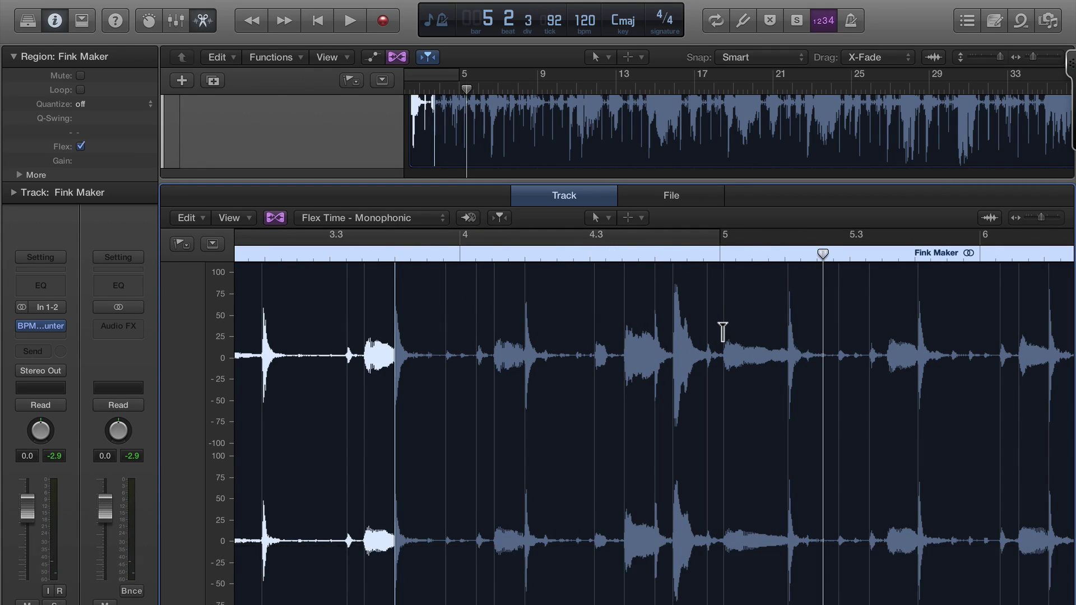
alt+scroll(723, 332, up, 10)
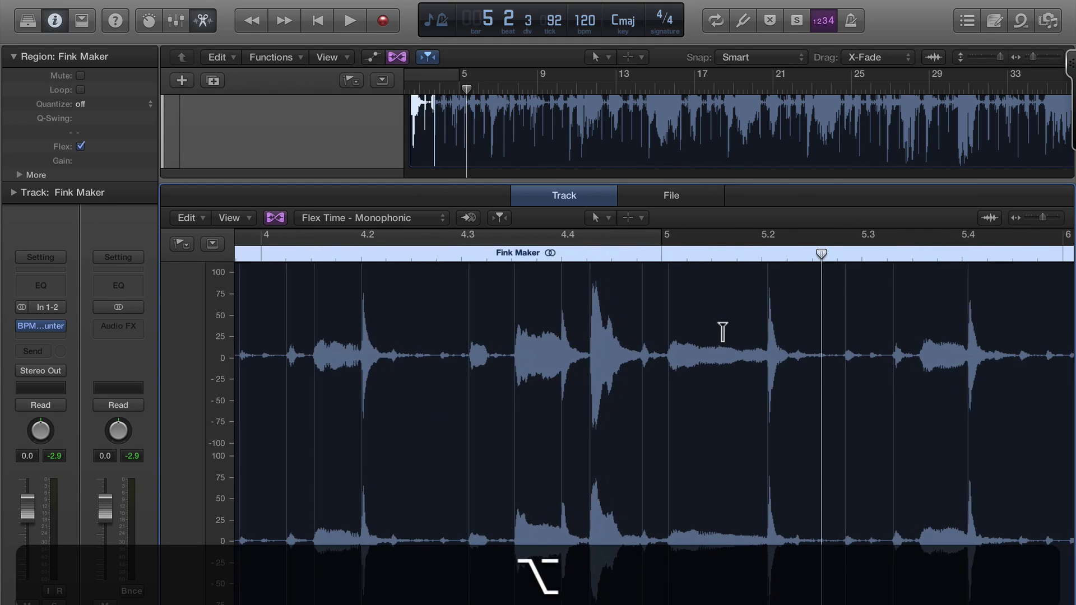
alt+scroll(724, 333, up, 1)
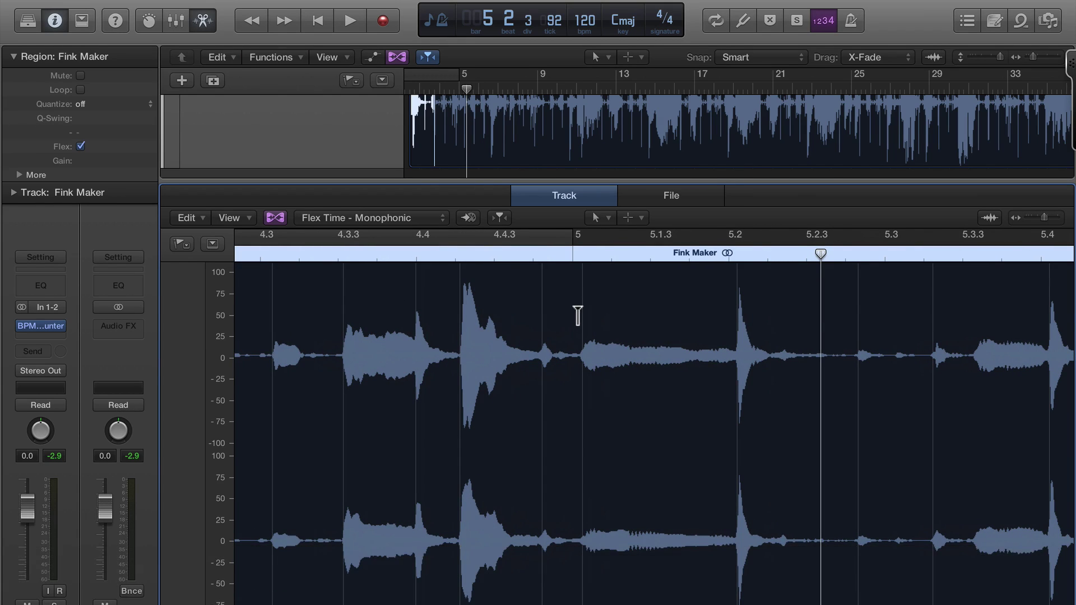
Add flex markers at the hits near bar 5, beat 4.2 and beat 4.3, nudging one onto the grid
click(575, 316)
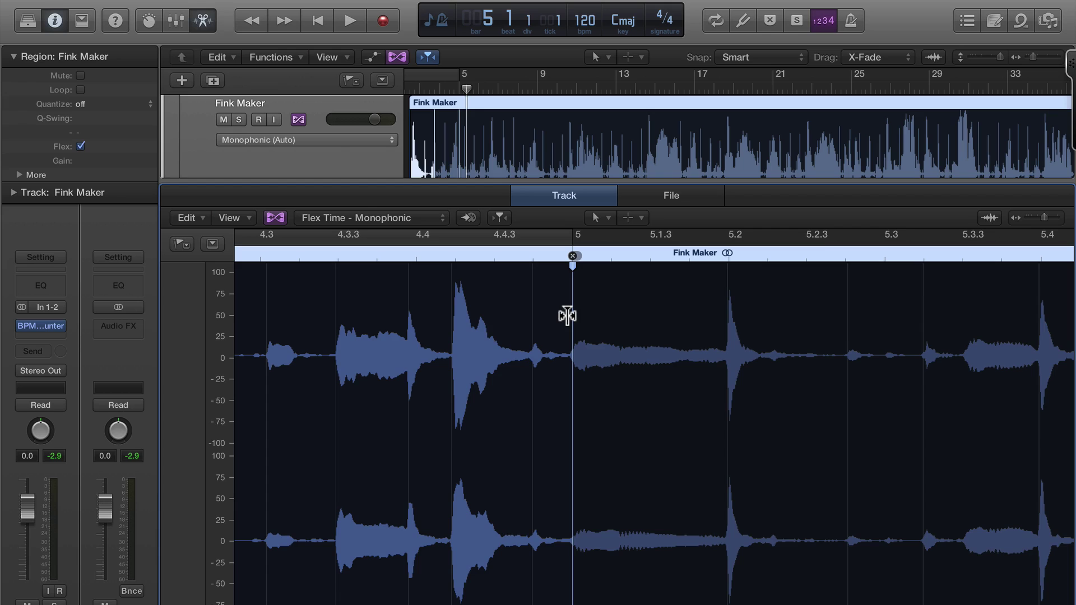
click(568, 314)
scroll(568, 315, left, 2)
scroll(568, 316, left, 4)
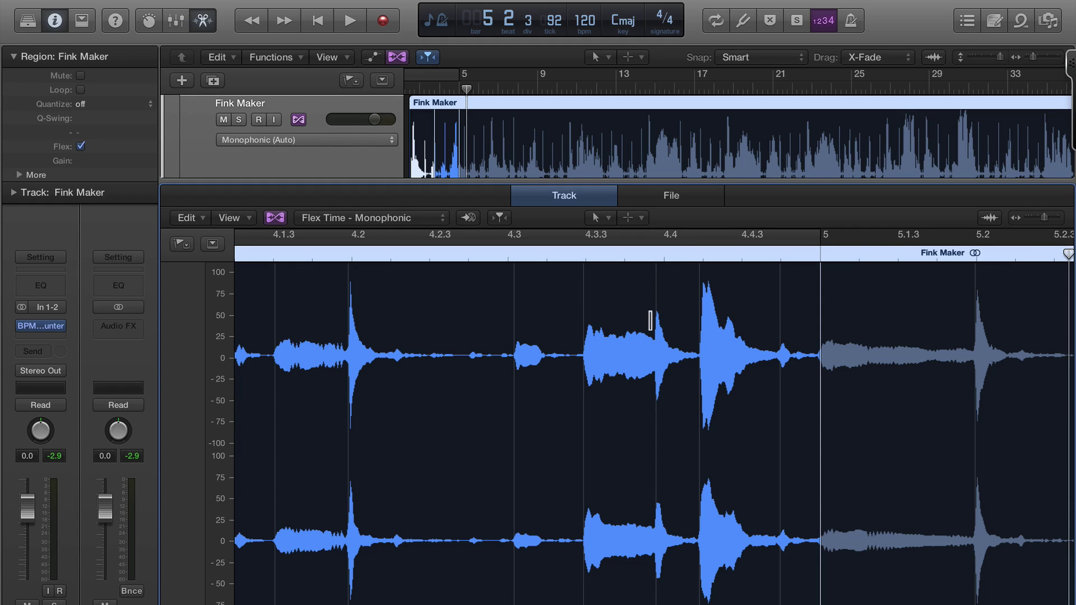
scroll(329, 279, left, 8)
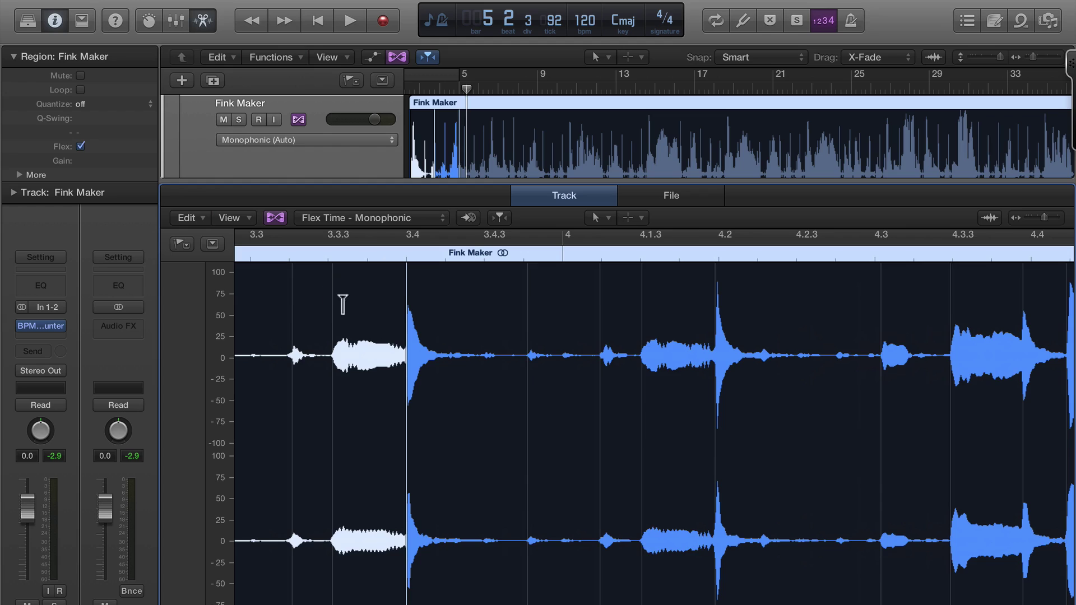
scroll(533, 313, right, 2)
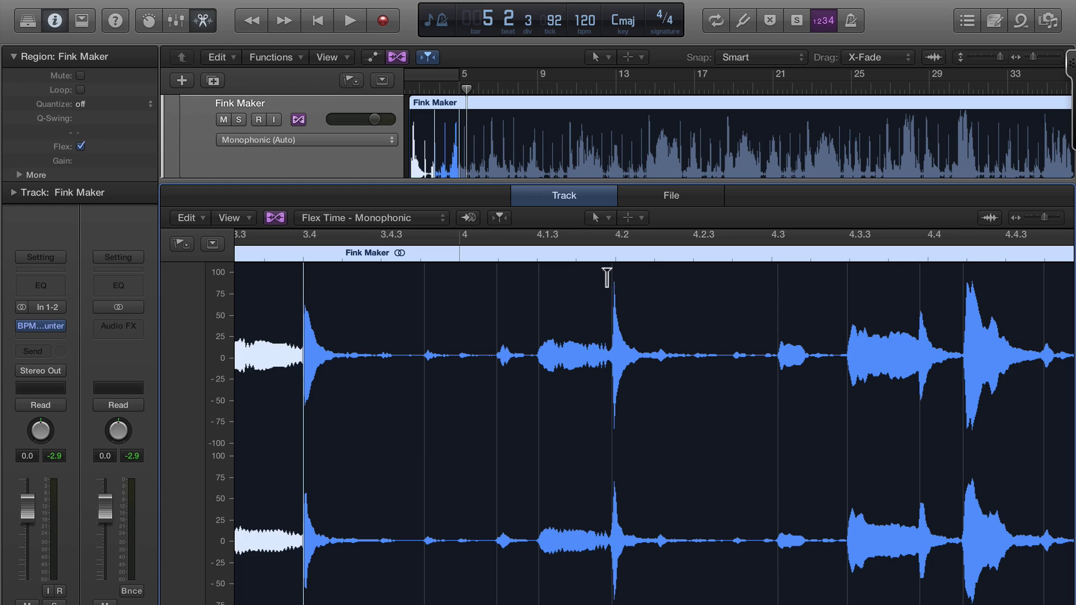
click(615, 278)
scroll(681, 301, right, 2)
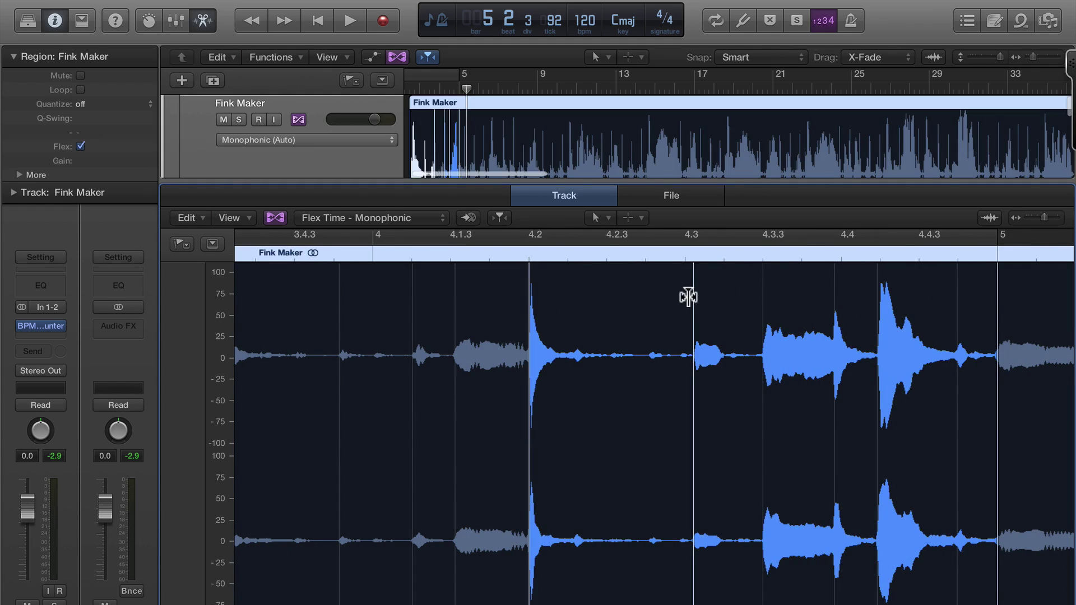
click(685, 296)
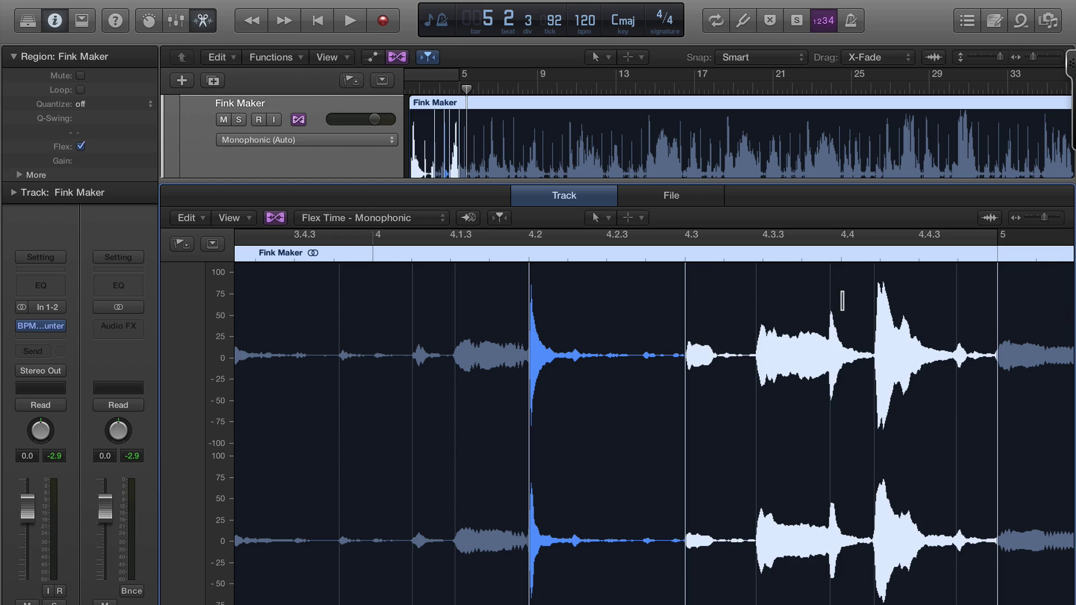
drag(870, 288, 880, 289)
Add a flex marker at another drum hit
scroll(881, 289, right, 3)
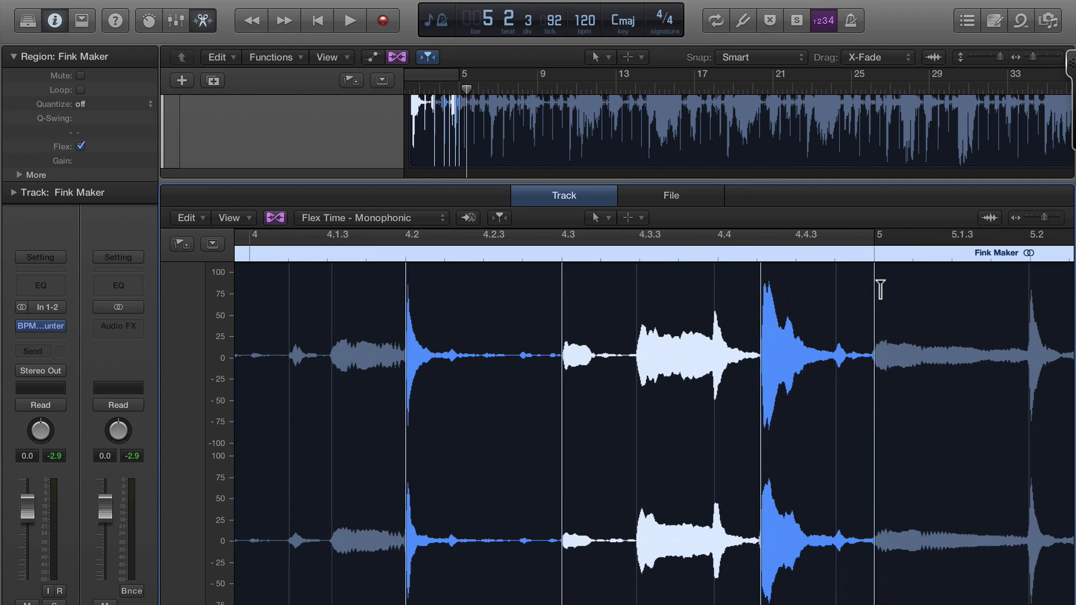
click(637, 301)
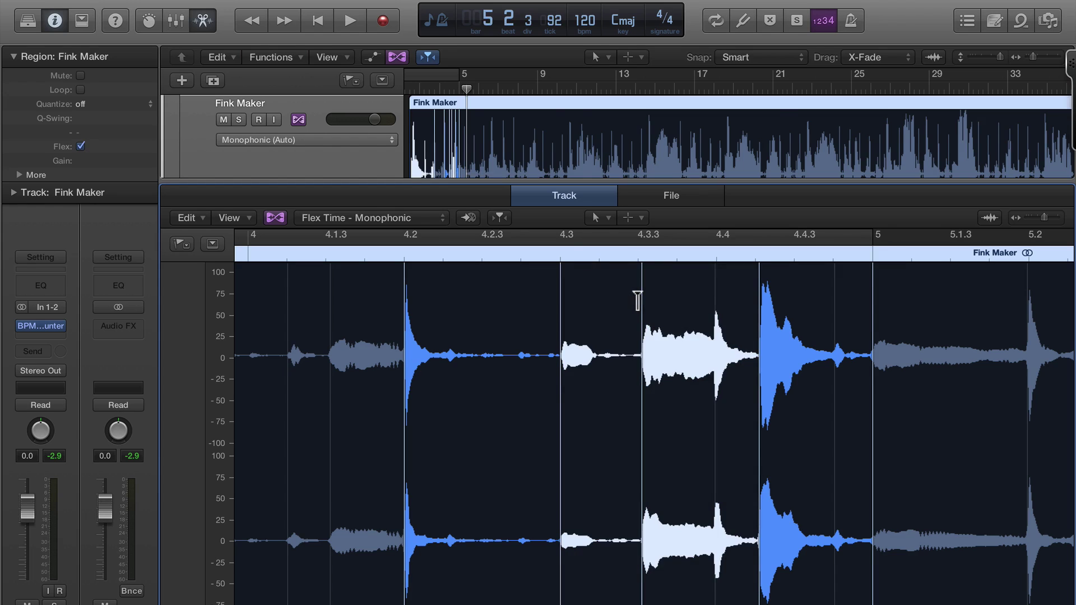
click(635, 301)
click(634, 301)
Set a cycle range from bar 3 to bar 5 and play it looping
alt+scroll(634, 303, down, 3)
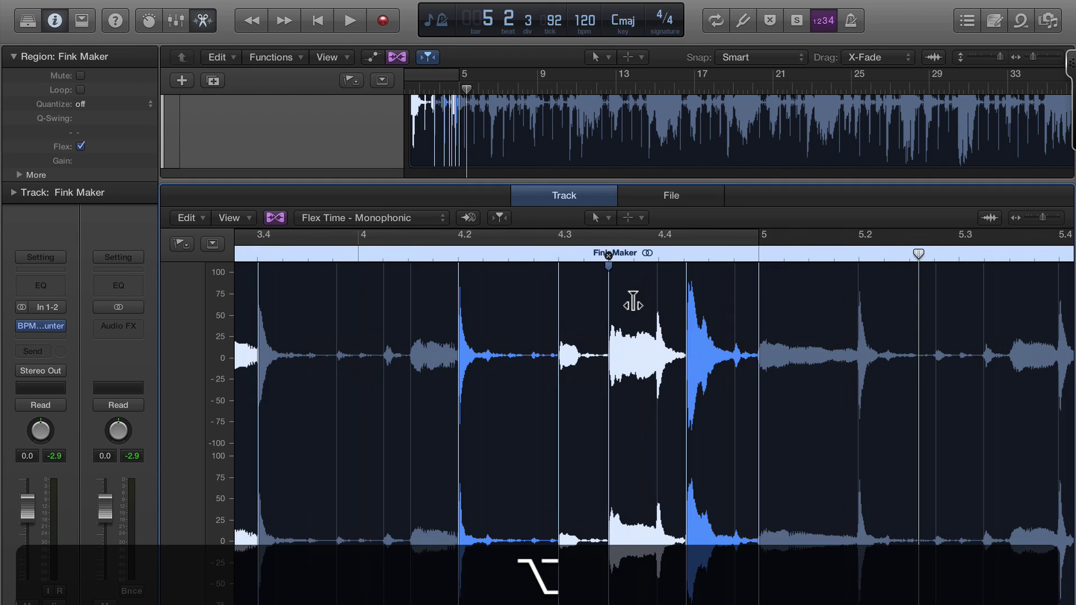
scroll(633, 301, left, 5)
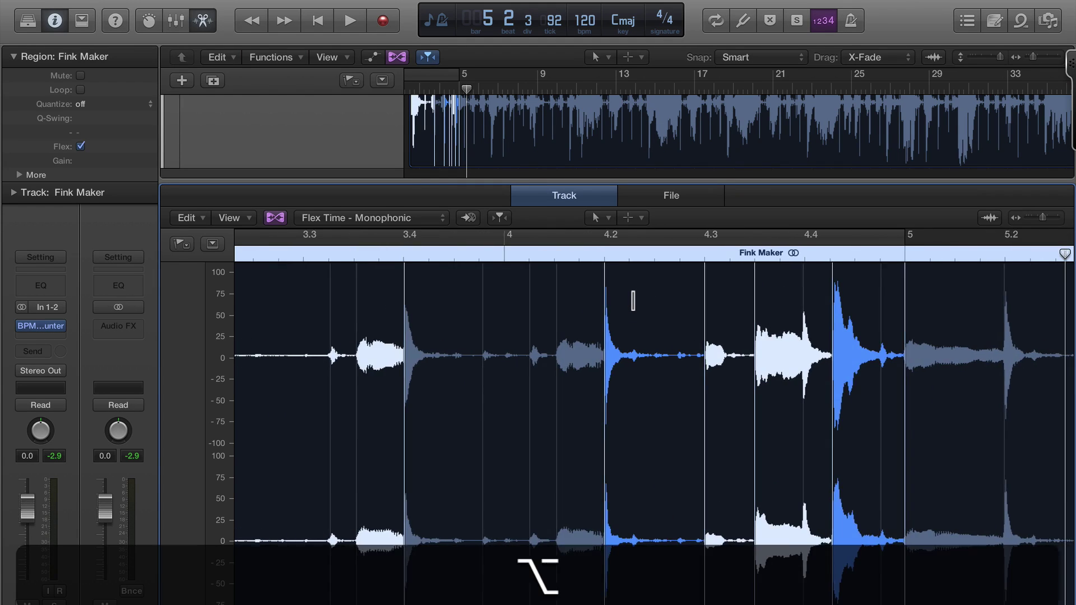
scroll(633, 301, left, 5)
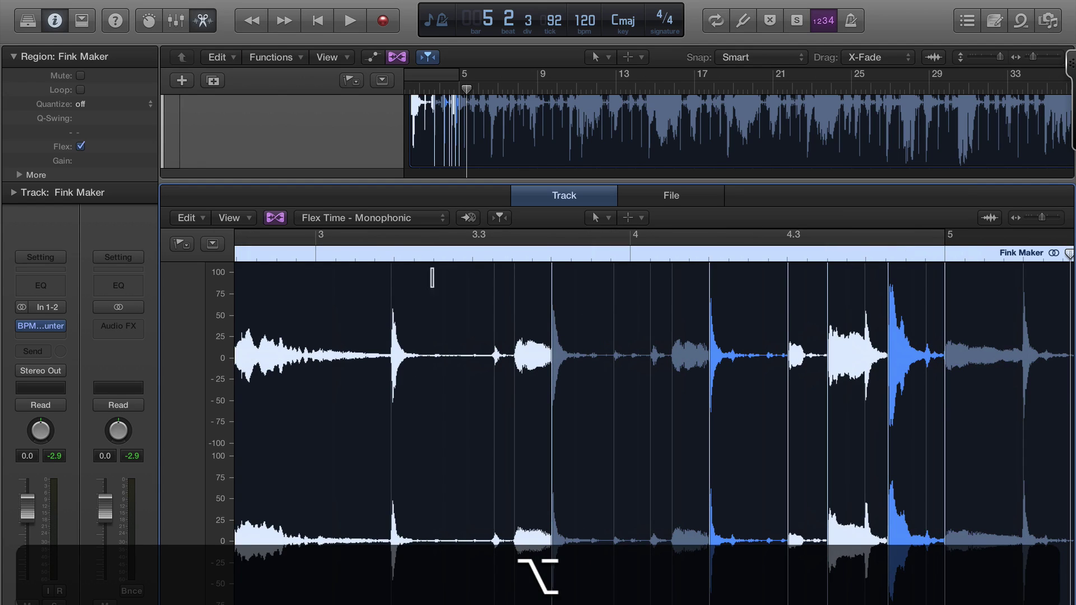
drag(329, 232, 946, 246)
key(space)
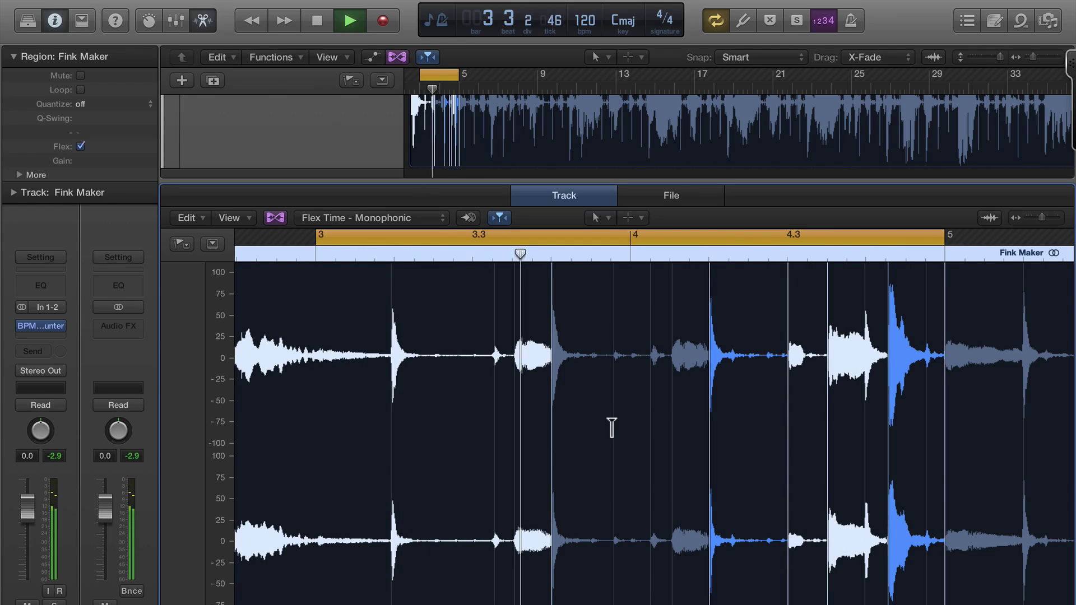
Stop the looped playback and switch the bar 3–5 cycle off
scroll(612, 428, right, 2)
scroll(612, 428, right, 3)
scroll(611, 427, left, 3)
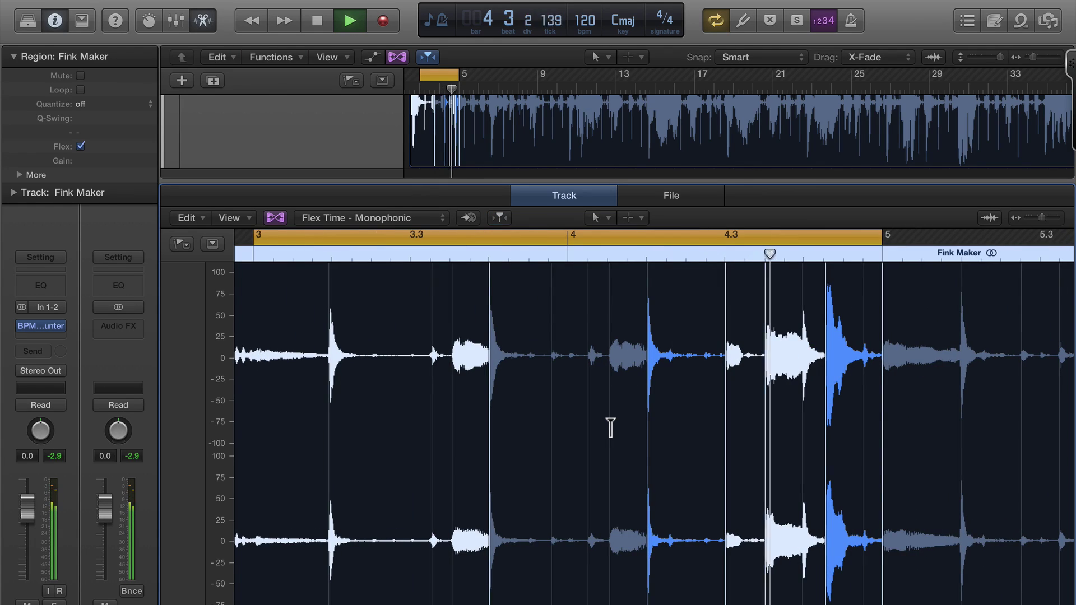
scroll(611, 428, right, 3)
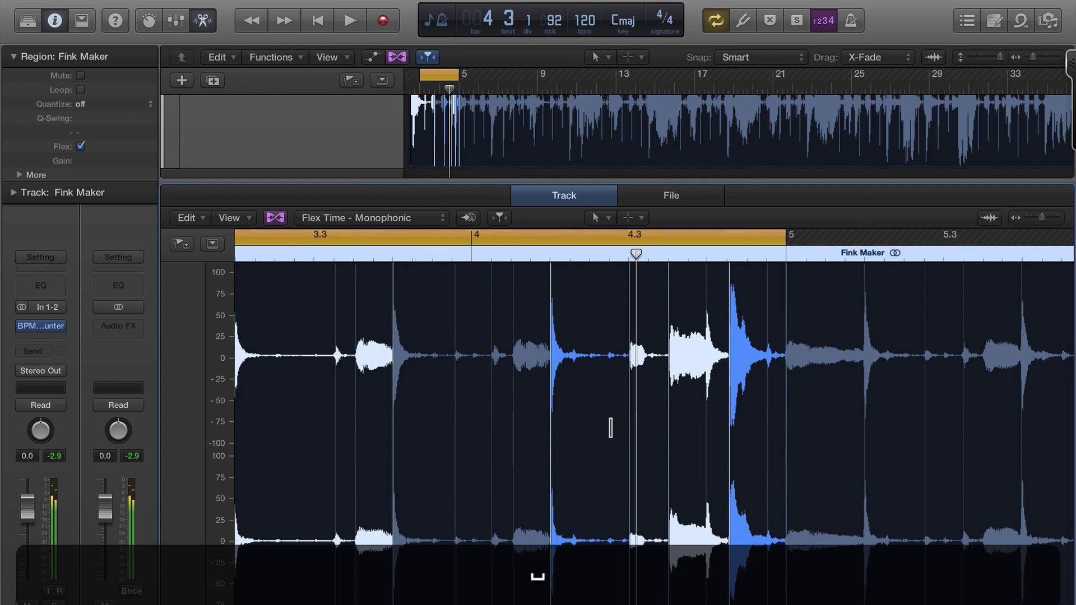
key(space)
key(c)
Zoom and scroll the editor over to the Fink Maker audio around bars 6–7
scroll(627, 428, right, 6)
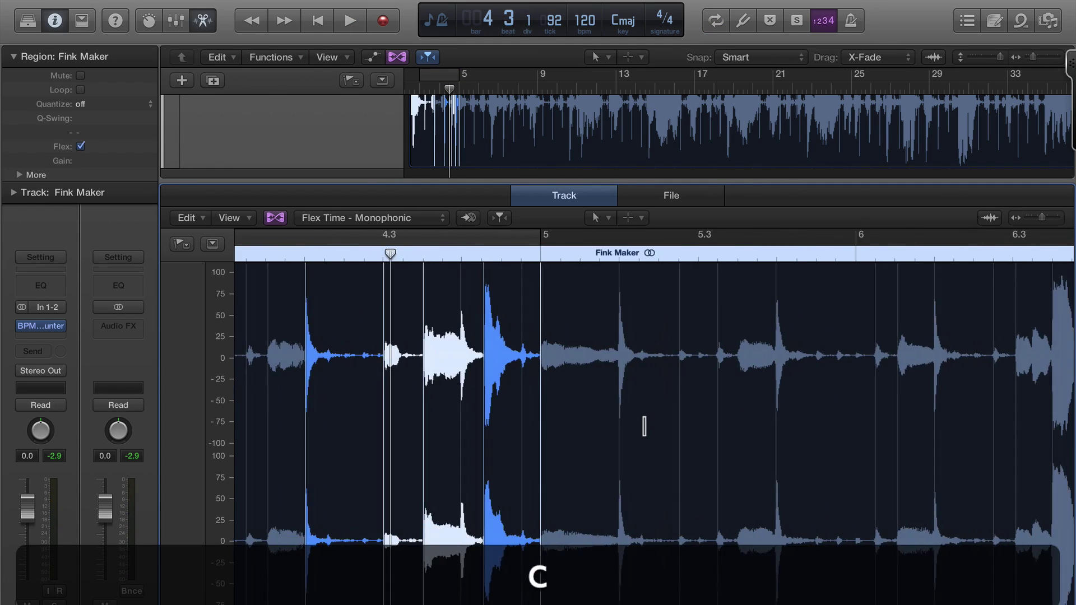
scroll(644, 426, down, 2)
scroll(644, 426, up, 3)
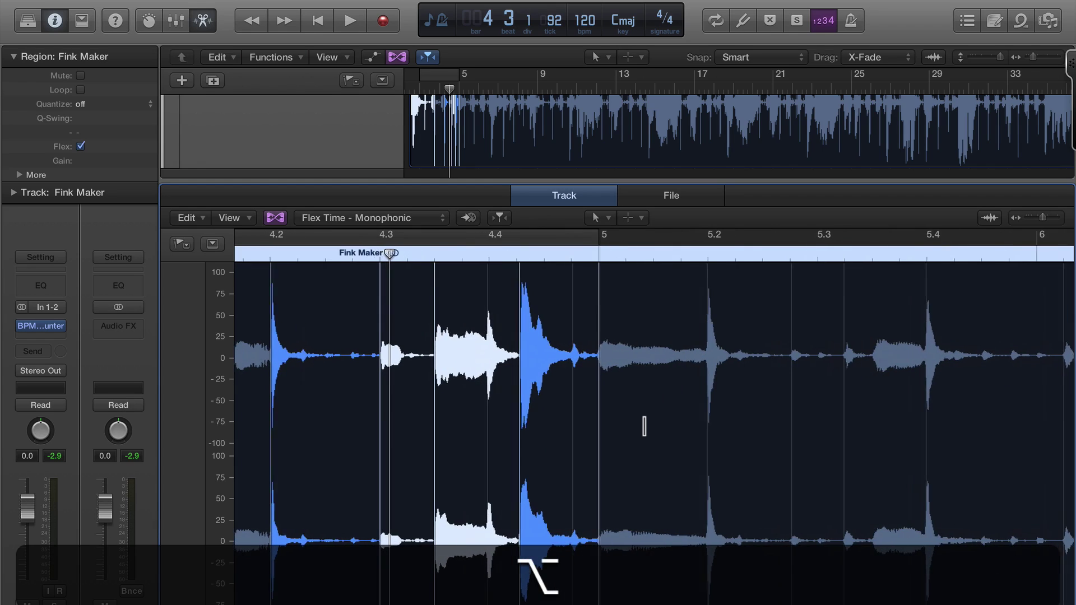
scroll(644, 426, right, 3)
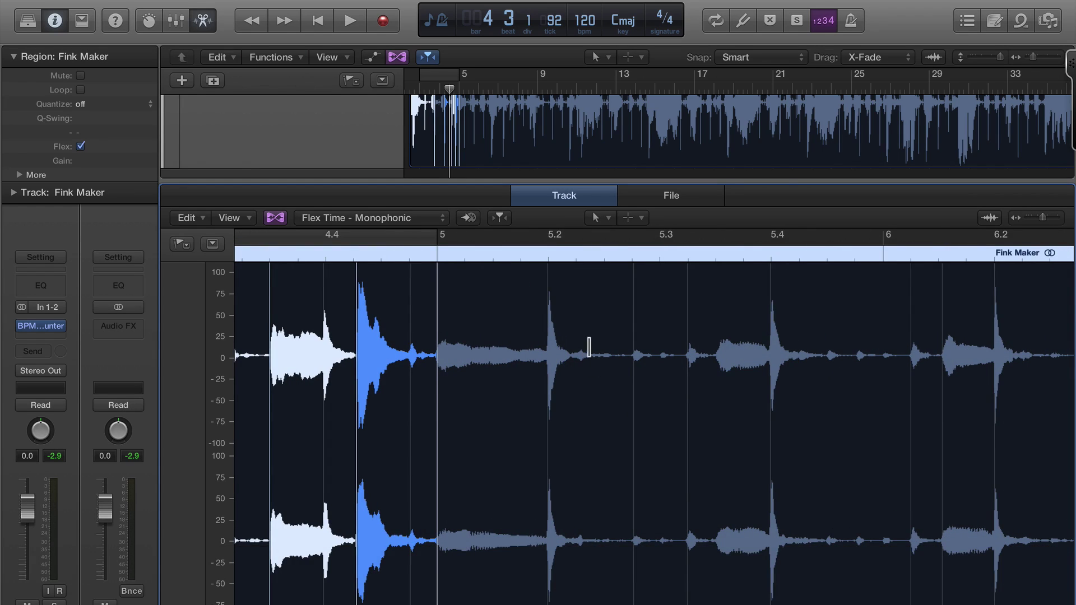
scroll(590, 347, right, 3)
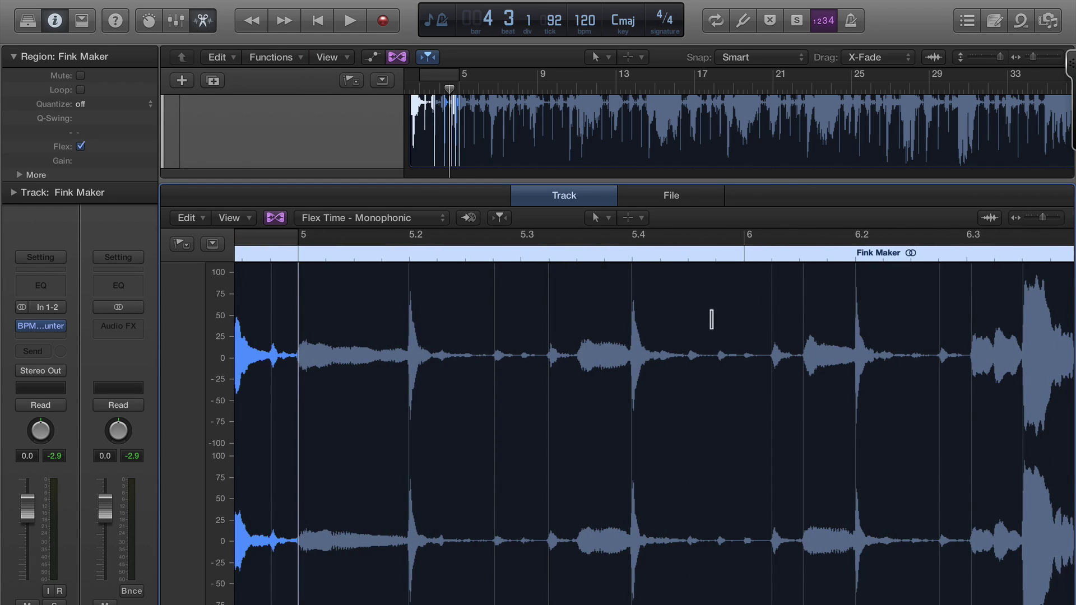
scroll(768, 296, right, 5)
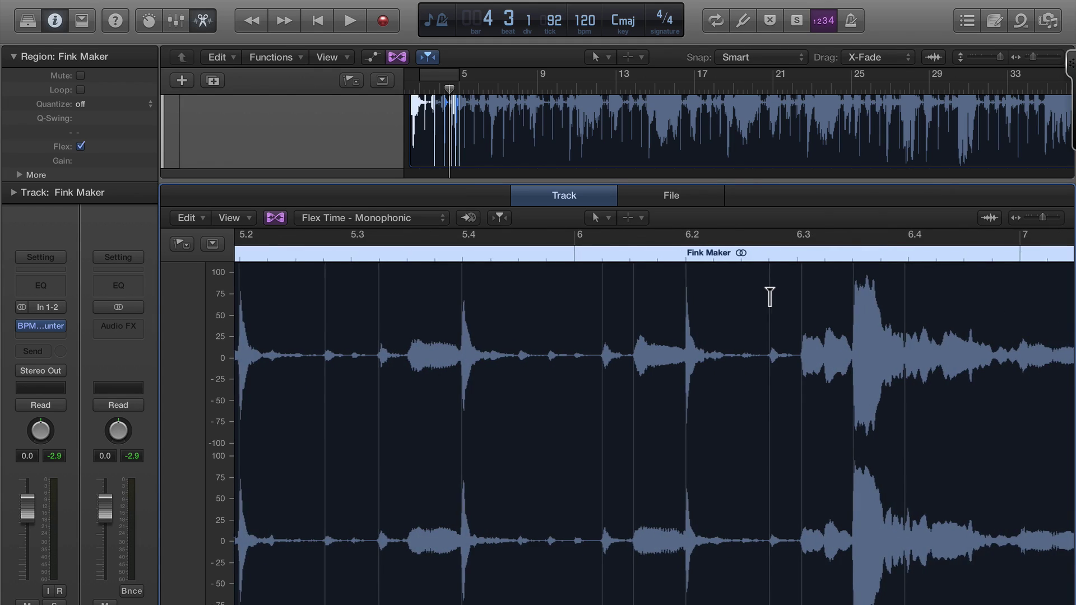
scroll(770, 297, right, 2)
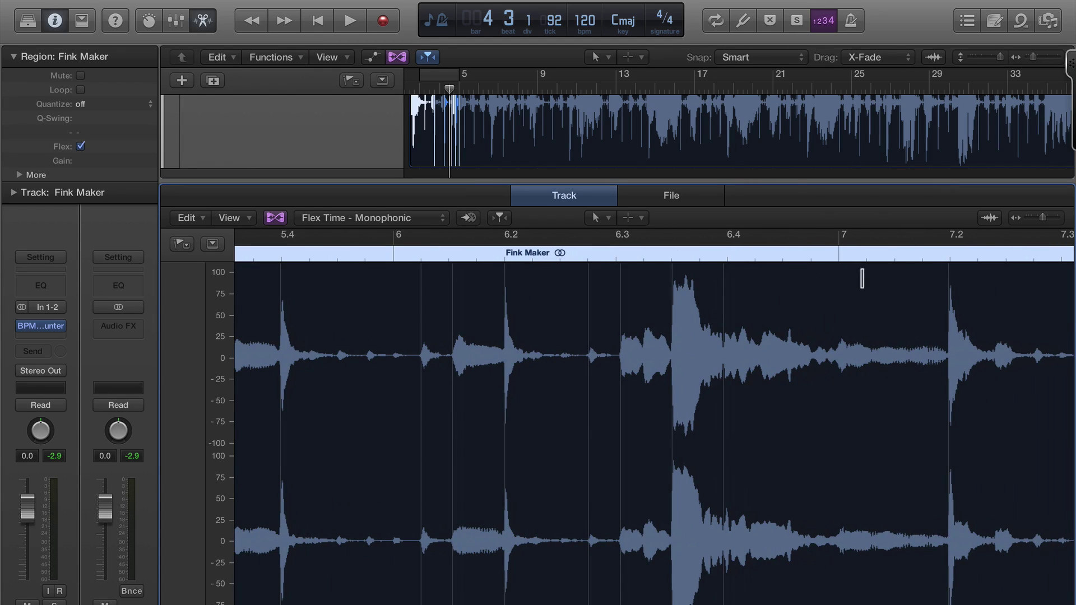
scroll(843, 333, up, 5)
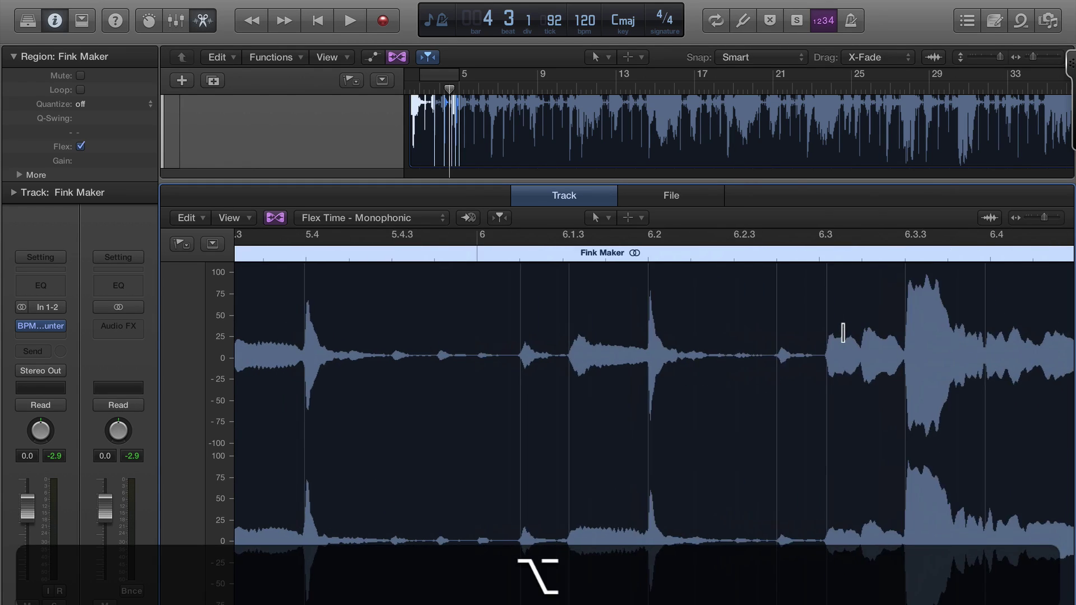
scroll(843, 333, right, 2)
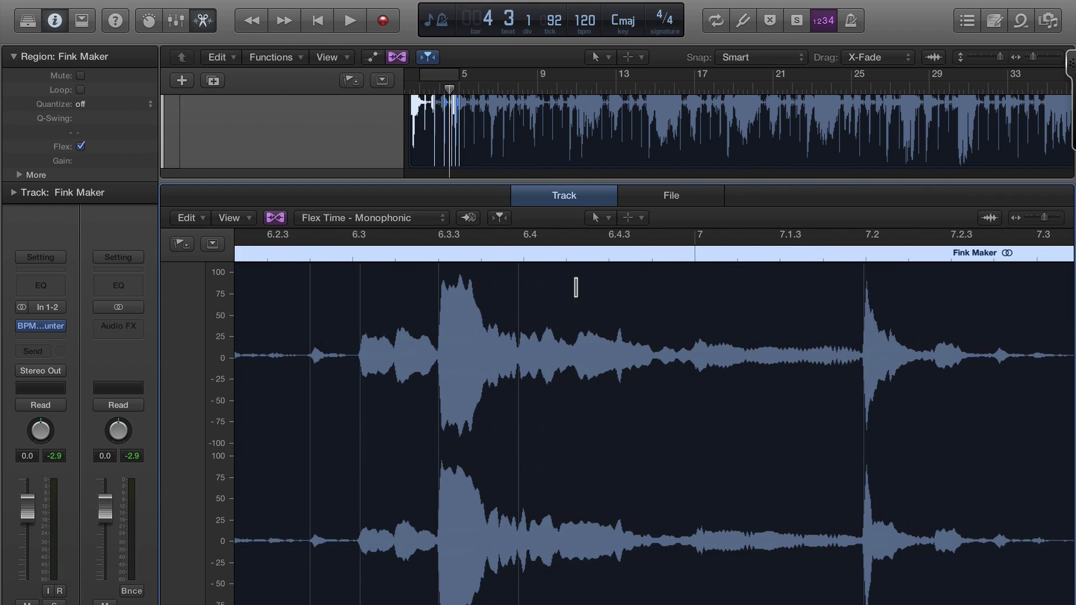
Listen from beat 6.4, then add a flex marker and pin that hit onto bar 7
click(513, 258)
key(space)
key(space)
scroll(628, 357, up, 3)
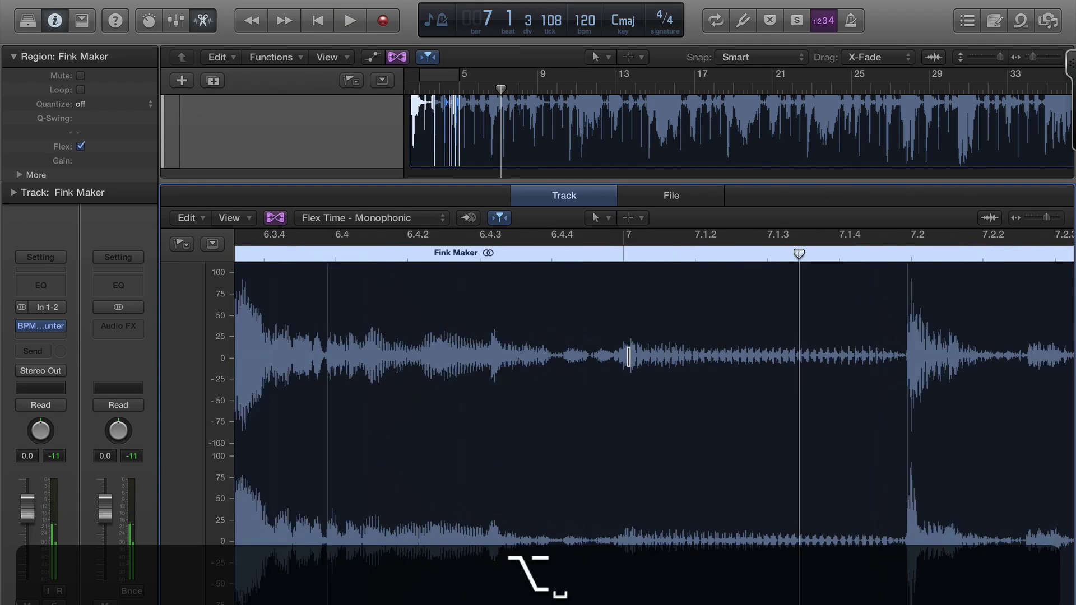
scroll(628, 357, up, 1)
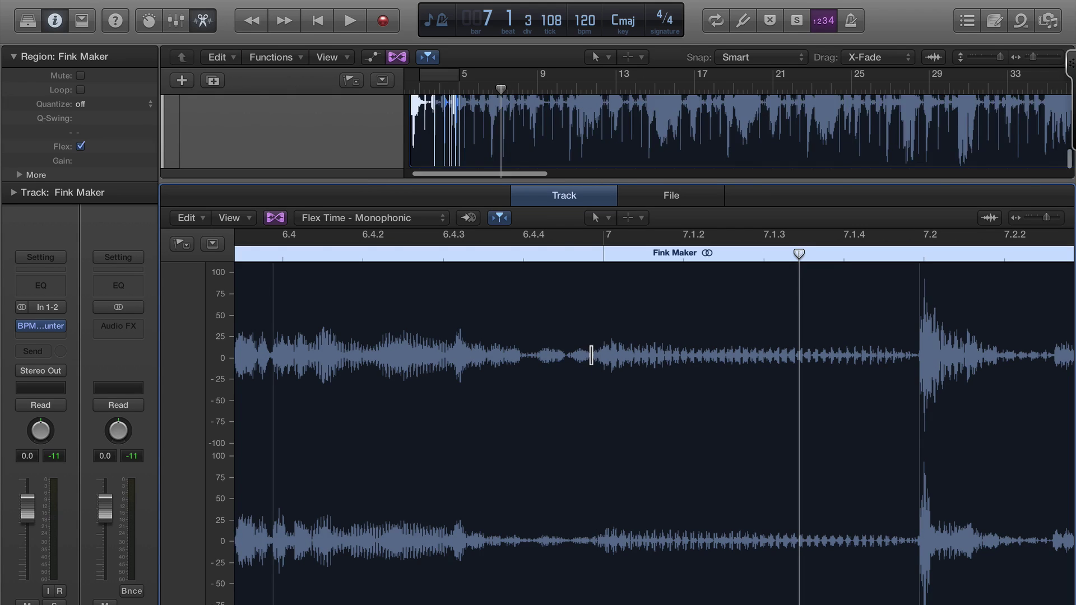
click(591, 320)
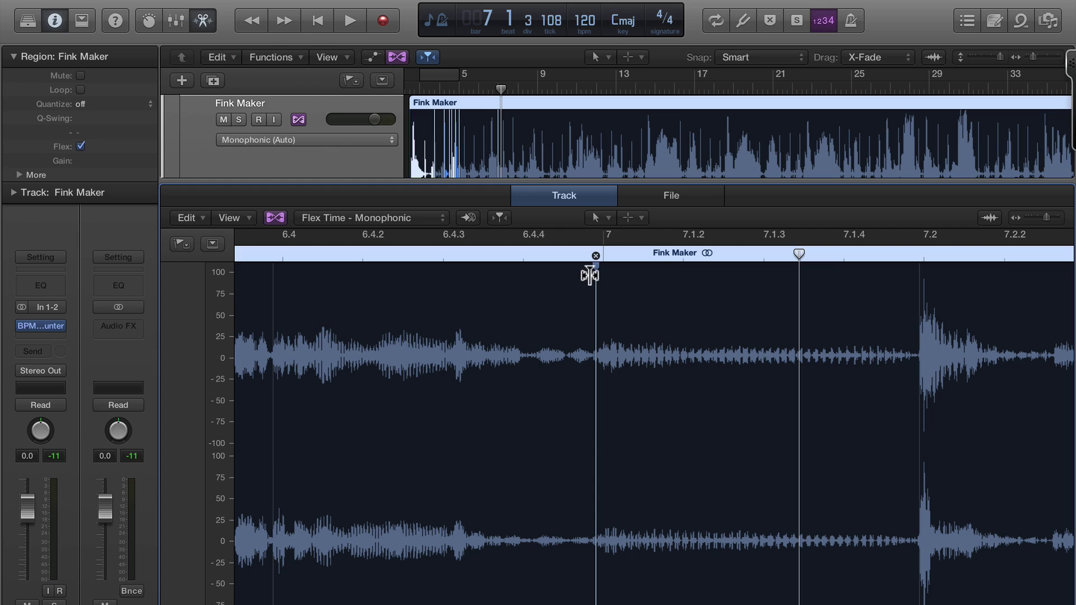
drag(589, 274, 598, 267)
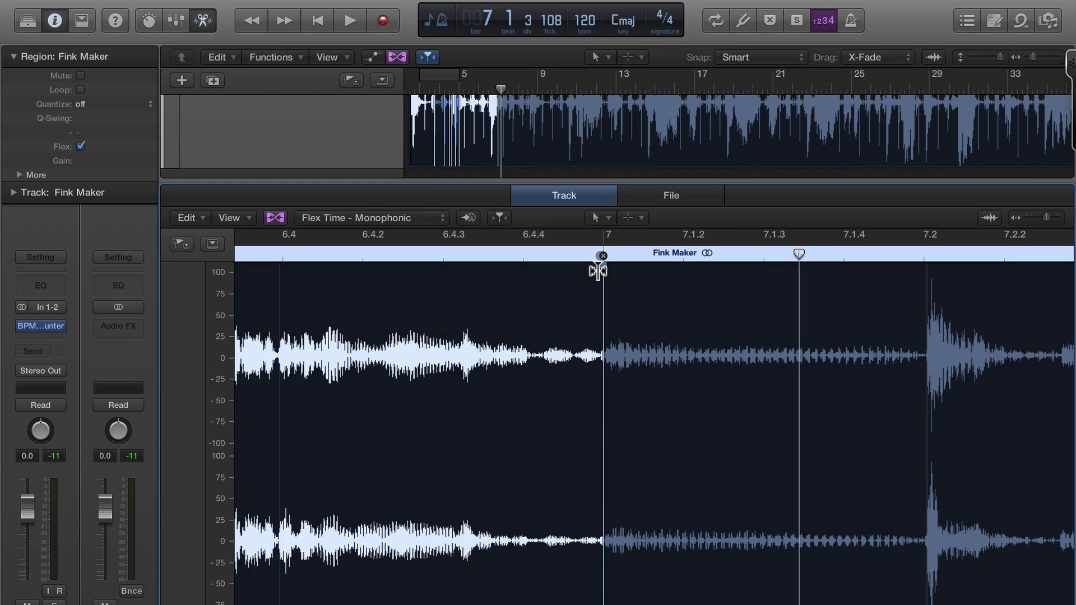
Play back the aligned section from just before bar 7, then close the flex editor
click(496, 257)
key(space)
key(space)
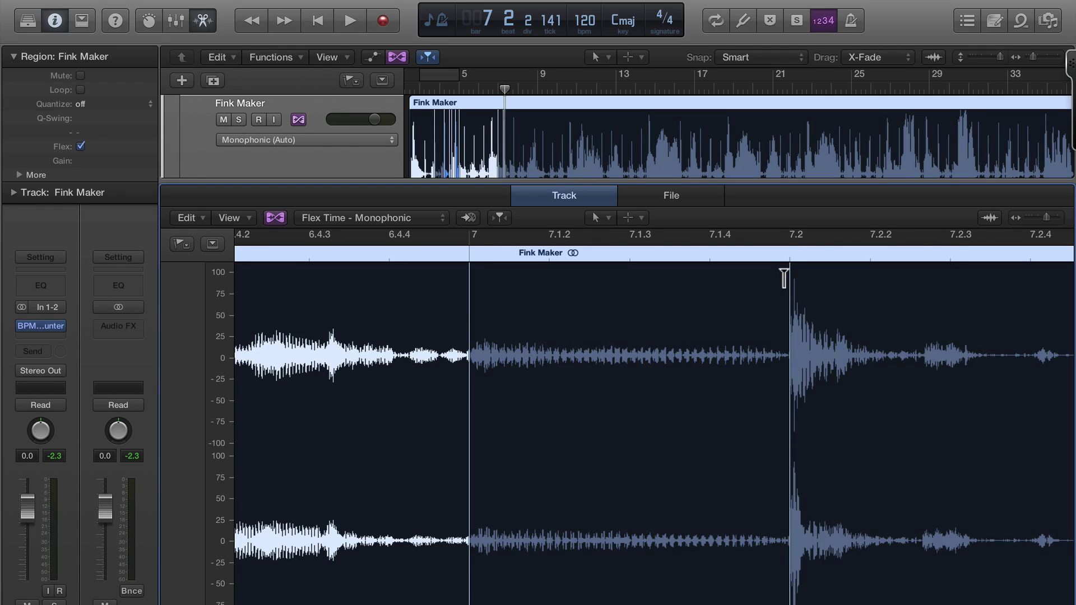
scroll(784, 279, down, 2)
scroll(784, 279, right, 2)
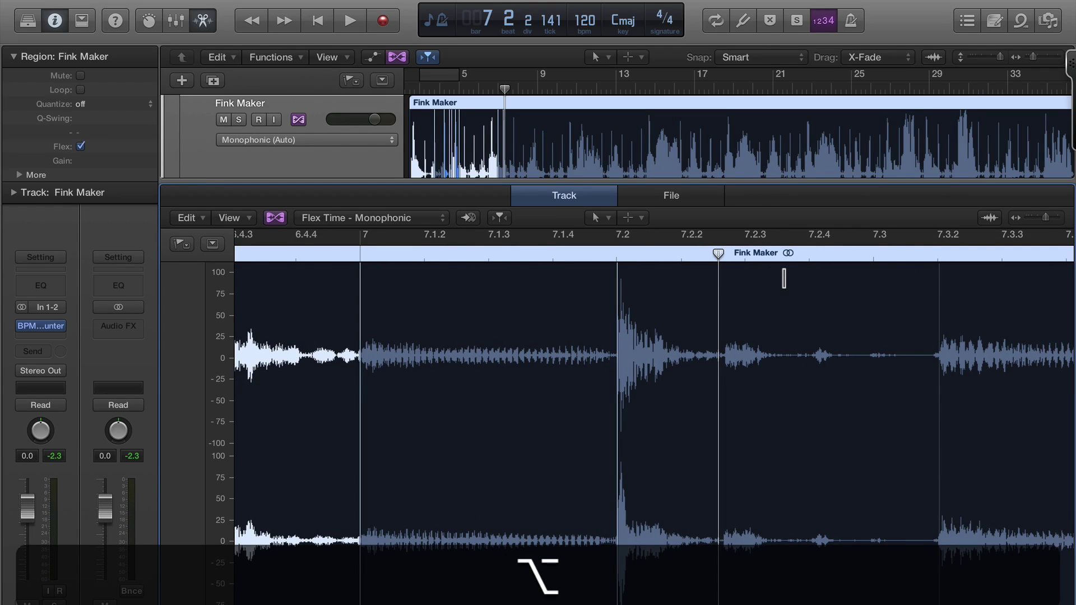
key(e)
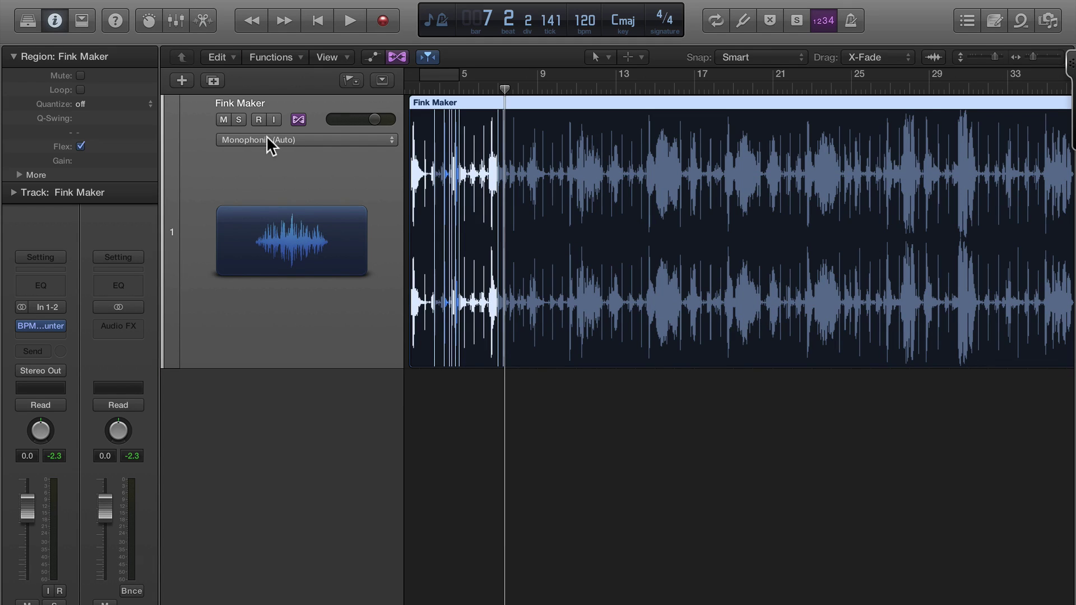
Switch the Fink Maker track to Flex Pitch mode and hide its flex display
click(315, 140)
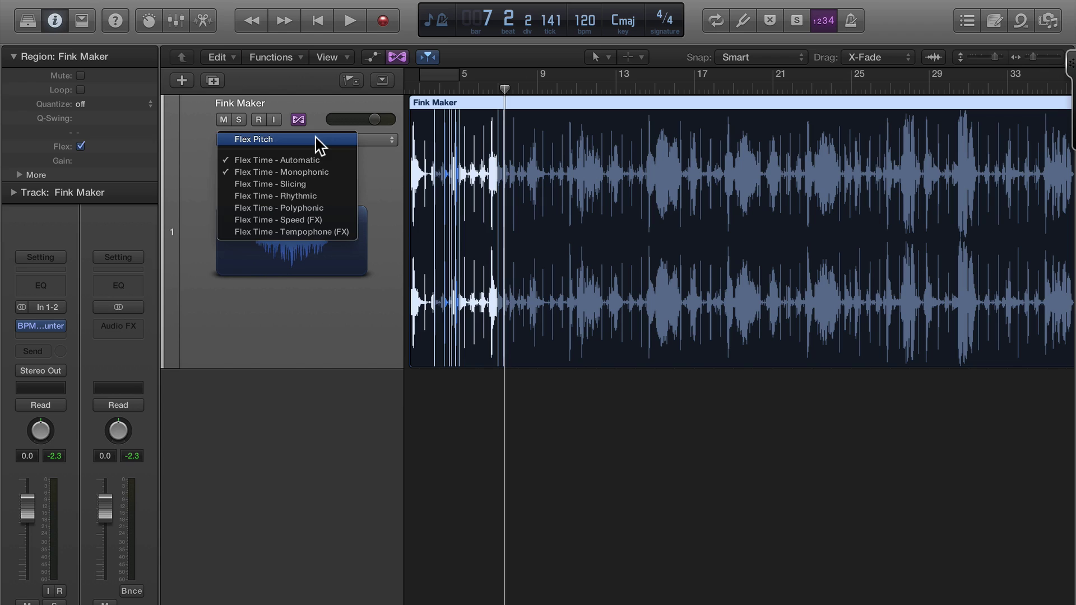
click(316, 138)
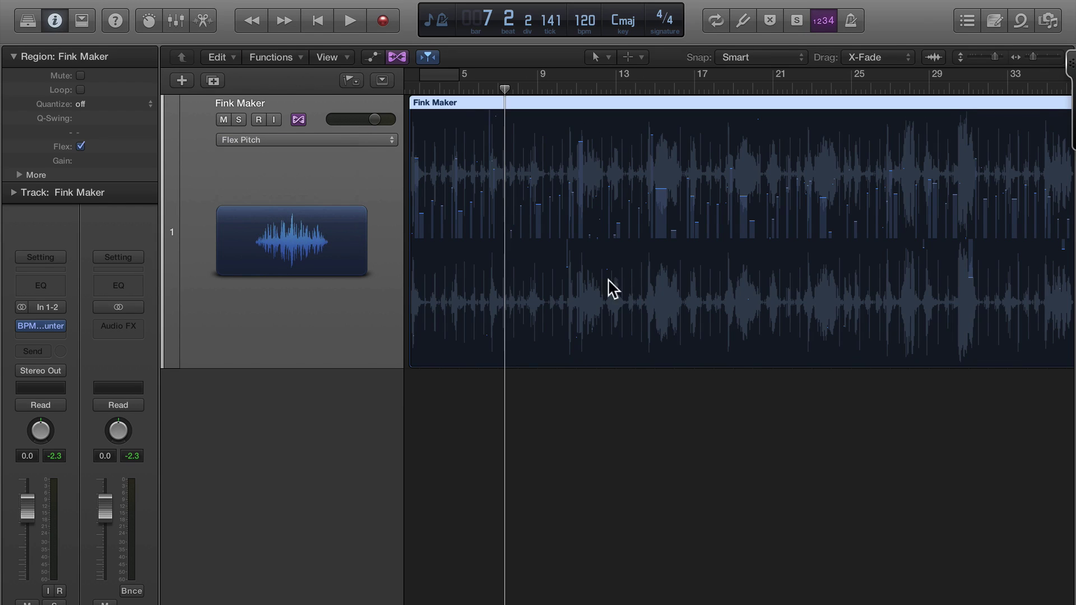
click(394, 58)
Zoom to fit the Fink Maker region and play it back from around bar 4
alt+click(455, 151)
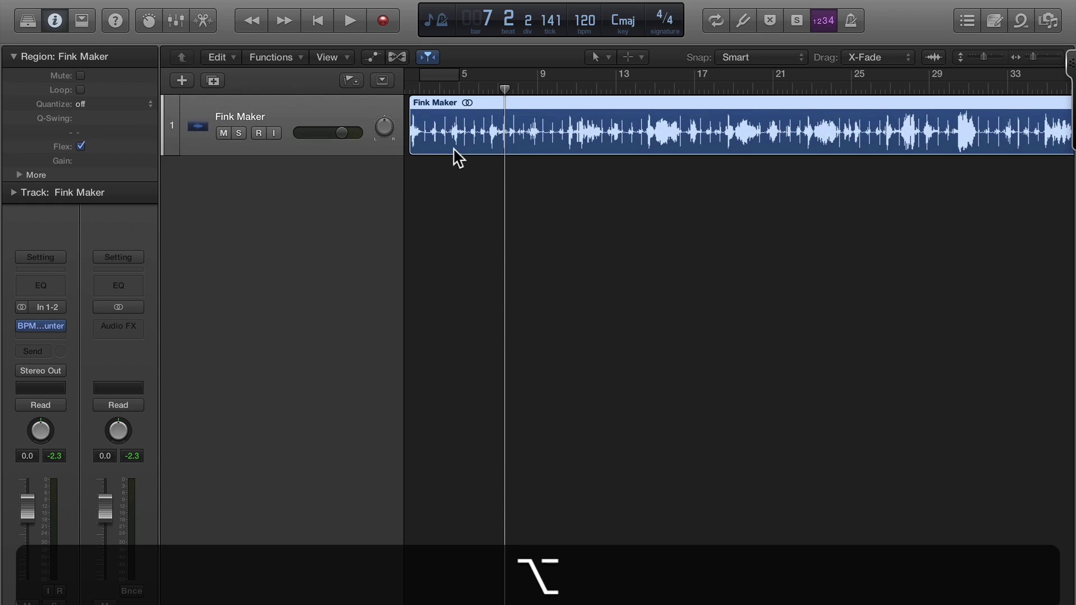
key(z)
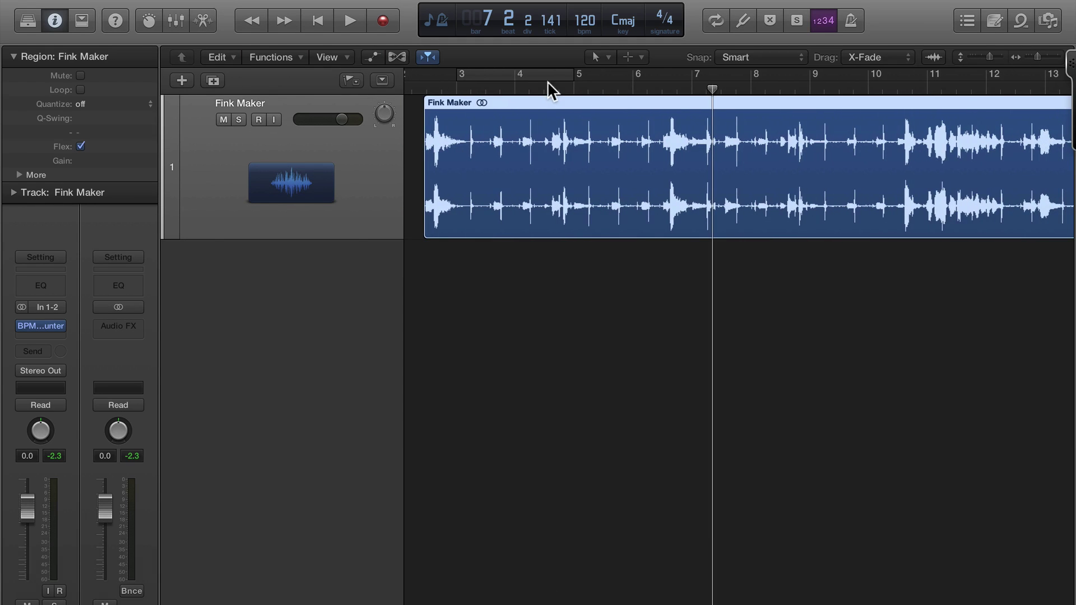
click(558, 87)
key(space)
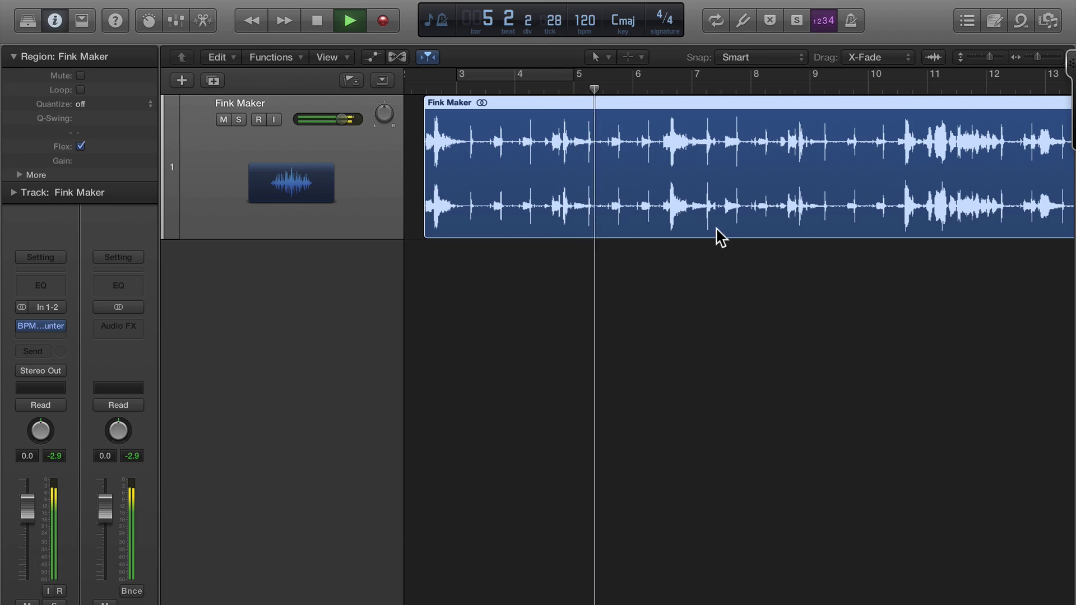
key(space)
In the Apple Loops browser, filter to Beats and preview All Night Tech Beat and Amazon River Beat
key(o)
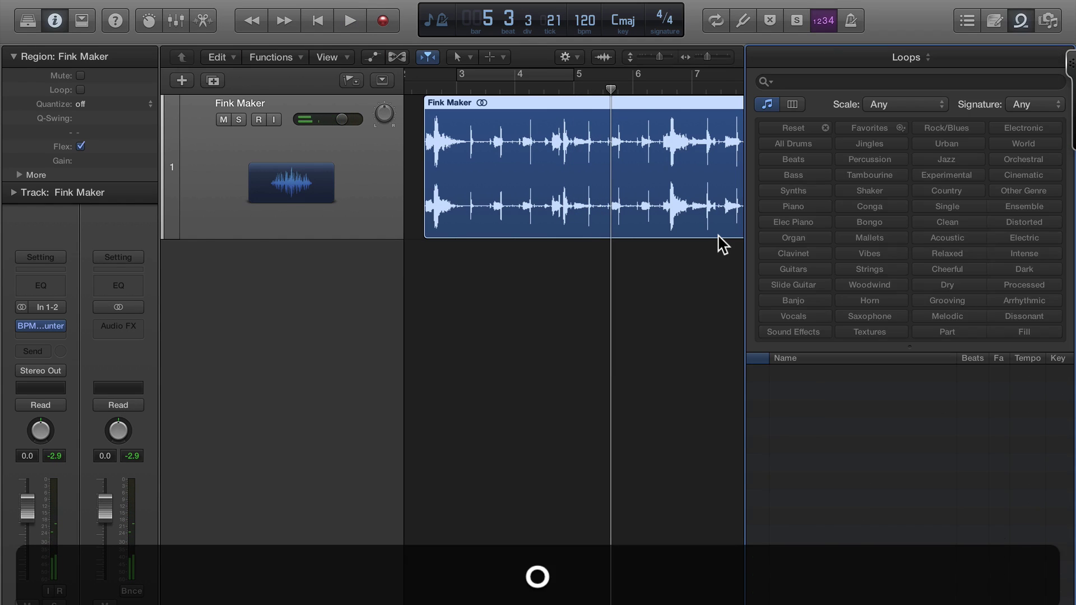
click(793, 159)
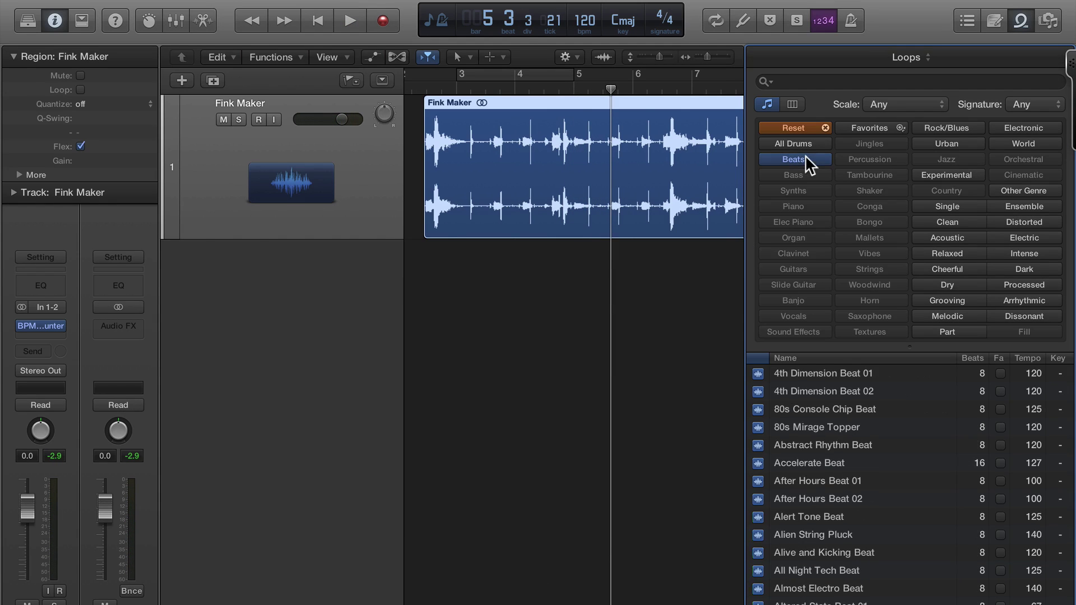
click(819, 570)
scroll(819, 572, down, 3)
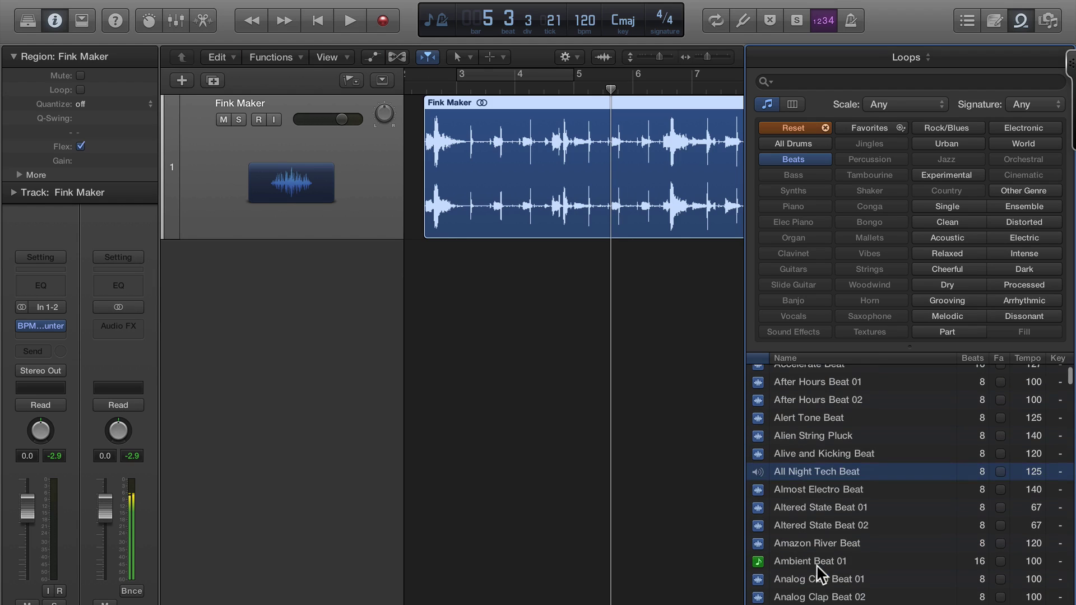
click(817, 542)
scroll(818, 533, down, 3)
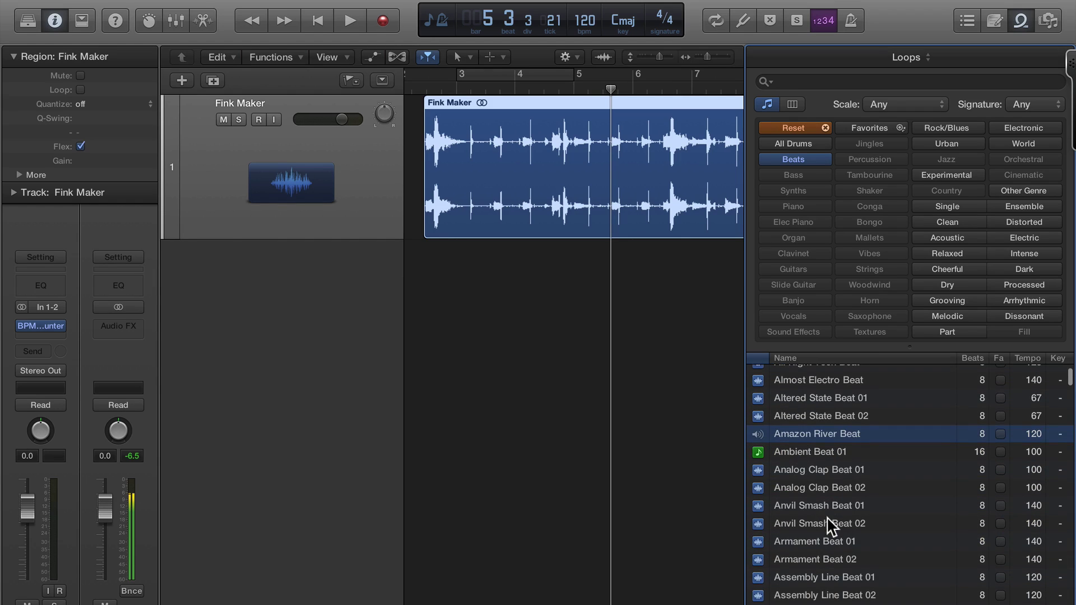
Place Amazon River Beat on a new track at bar 5, lower it to -10.4 dB, and play it
drag(799, 436, 596, 297)
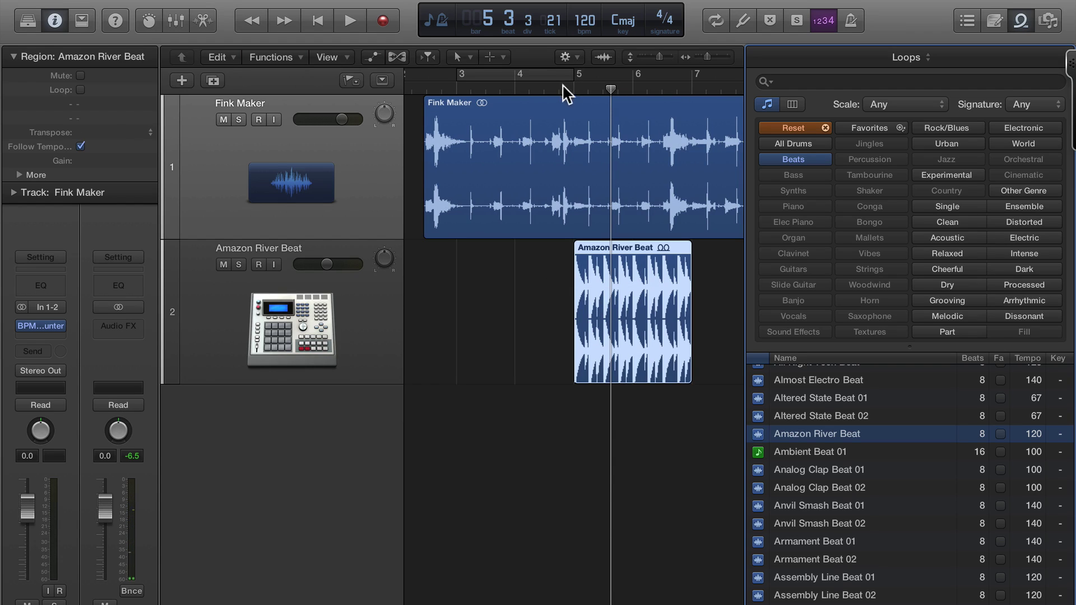
drag(322, 262, 327, 264)
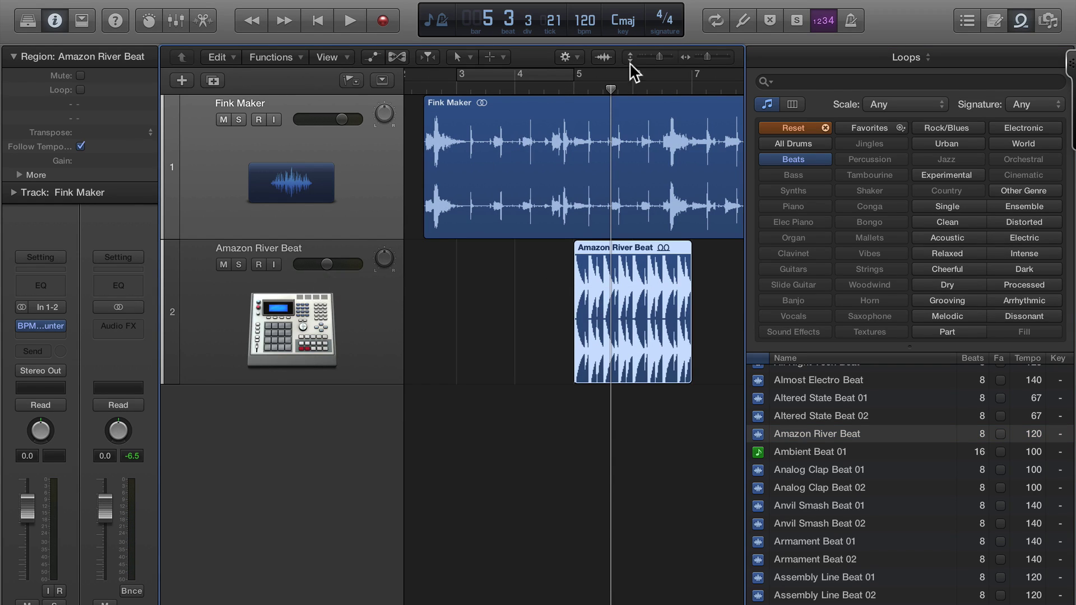
click(559, 87)
key(space)
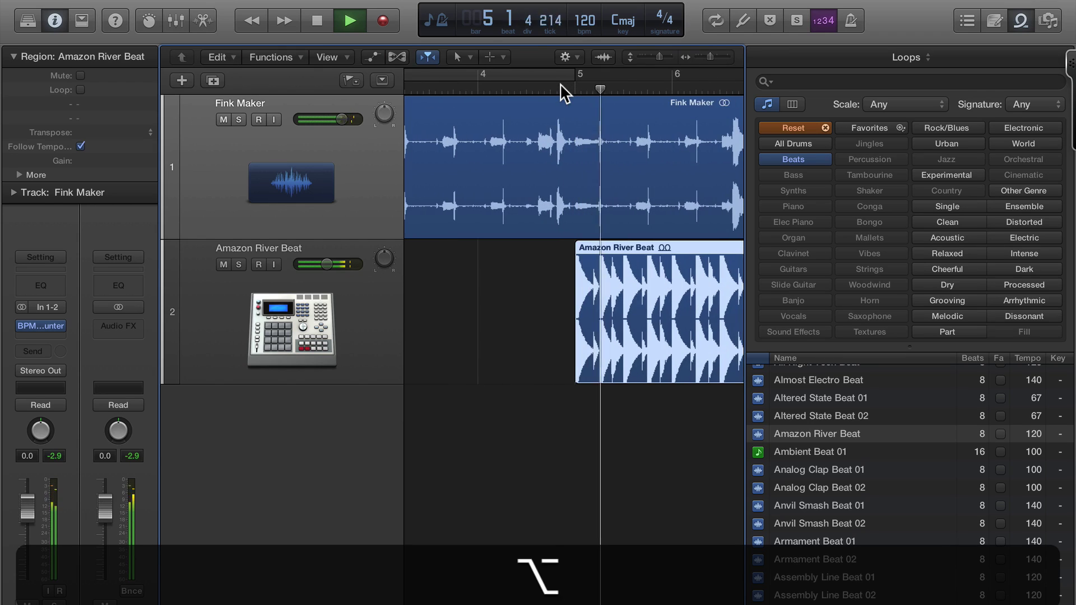
scroll(561, 89, up, 2)
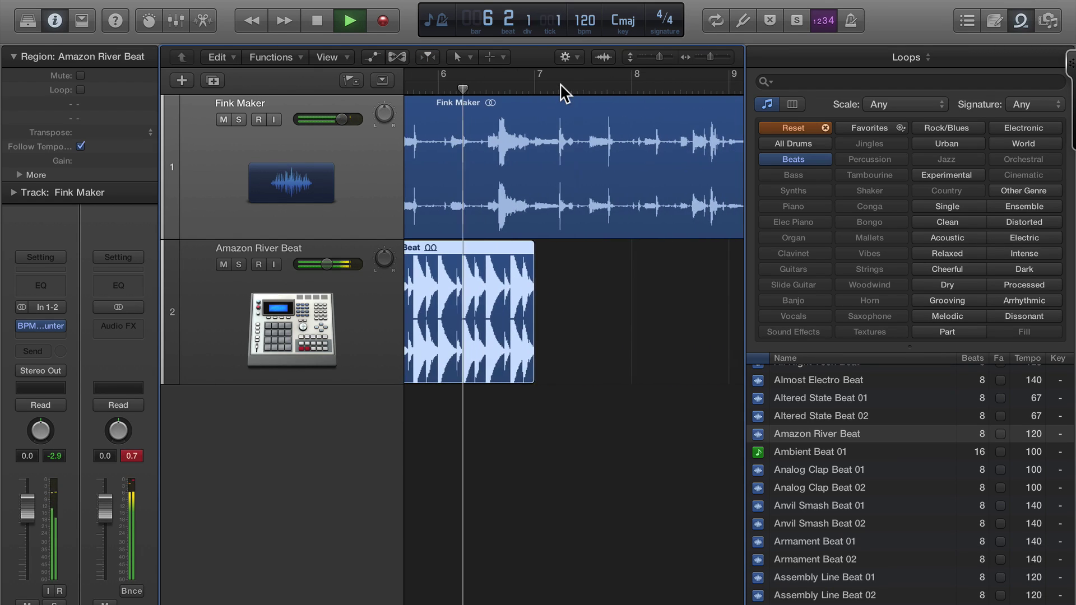
Preview Anvil Smash Beat 02 and place it on a new third track at bar 7
key(space)
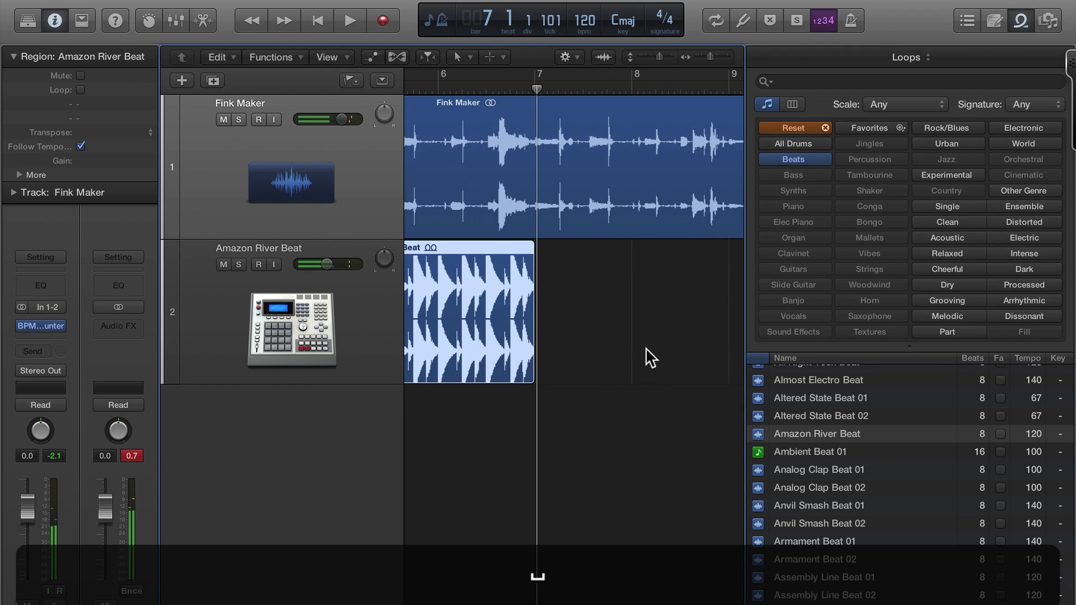
click(825, 524)
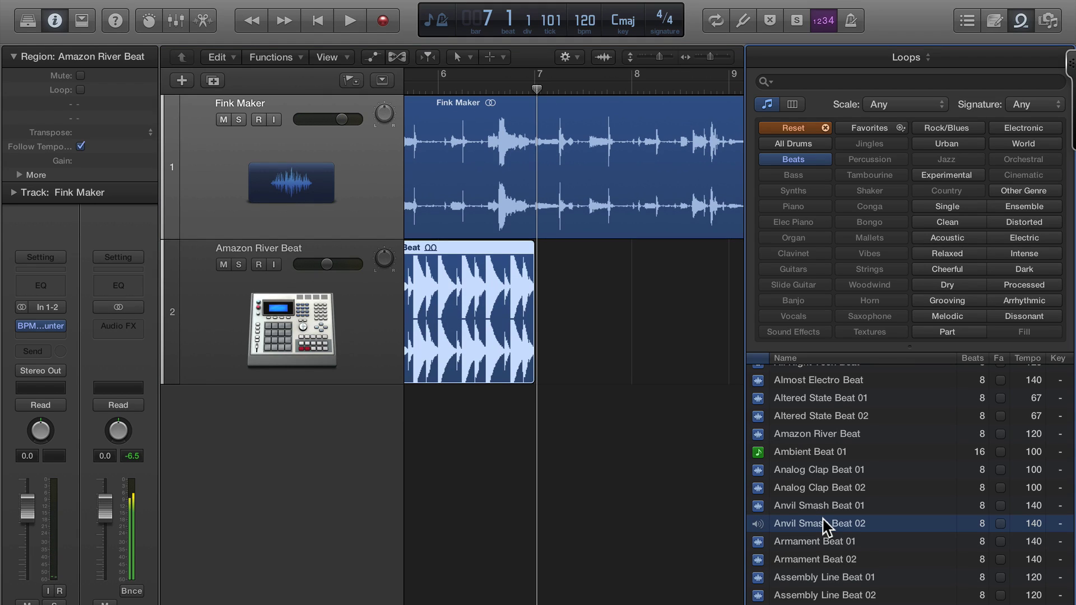
drag(826, 530, 577, 462)
key(space)
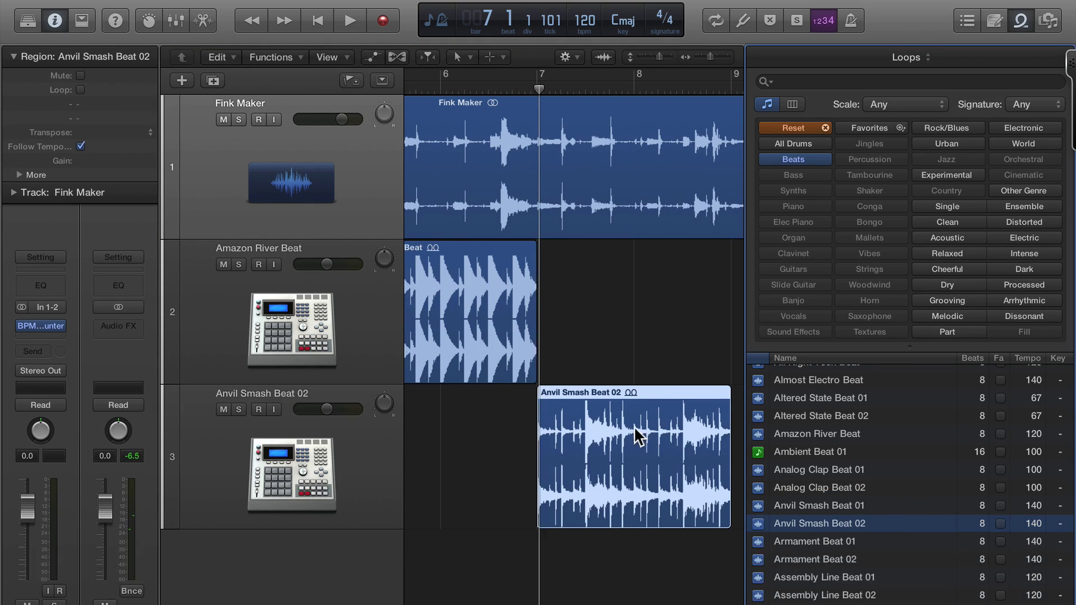
Play from bar 6 and lower the Anvil Smash Beat 02 track volume to -14.4 dB
scroll(634, 426, left, 3)
click(493, 81)
key(space)
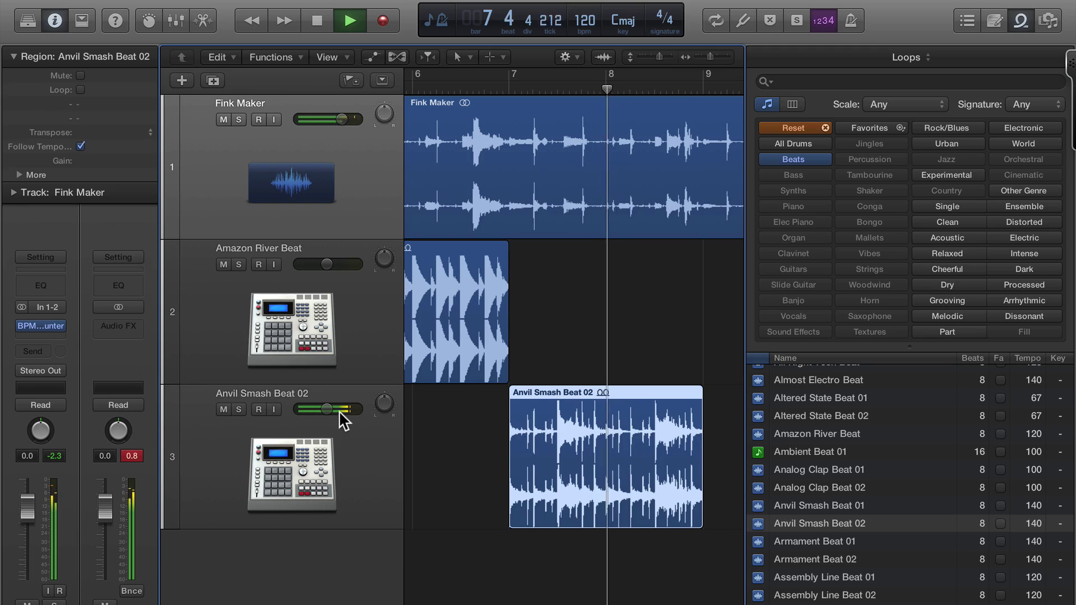
drag(327, 410, 315, 410)
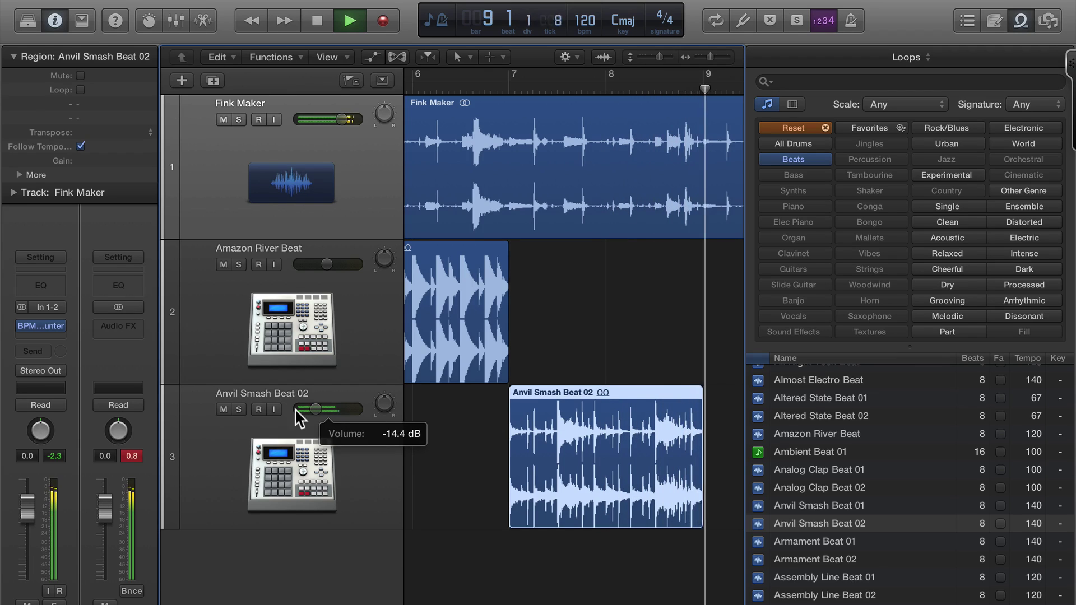
key(space)
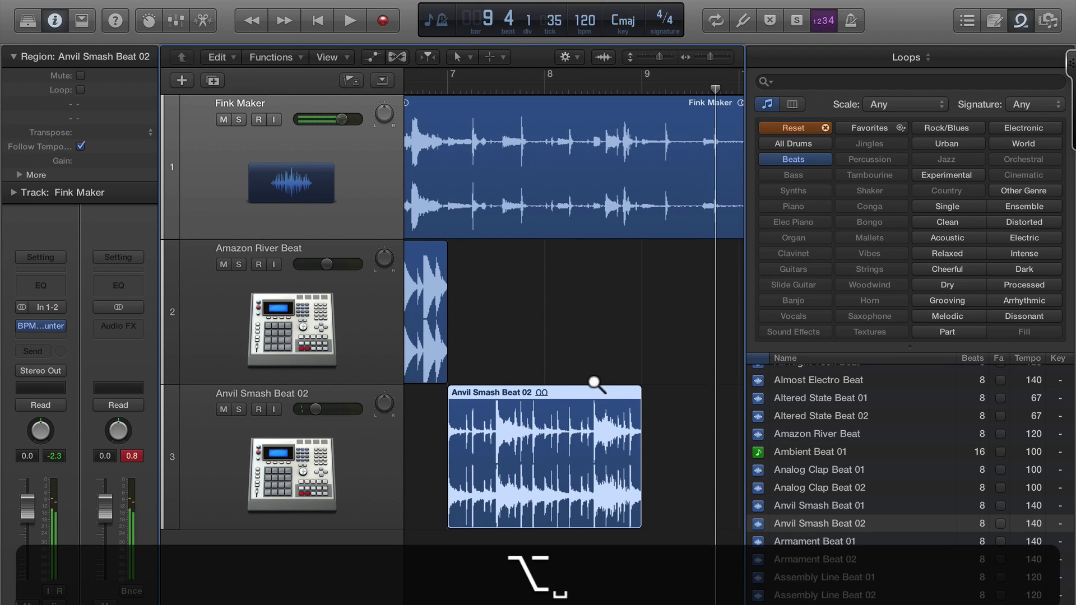
alt+scroll(598, 376, down, 3)
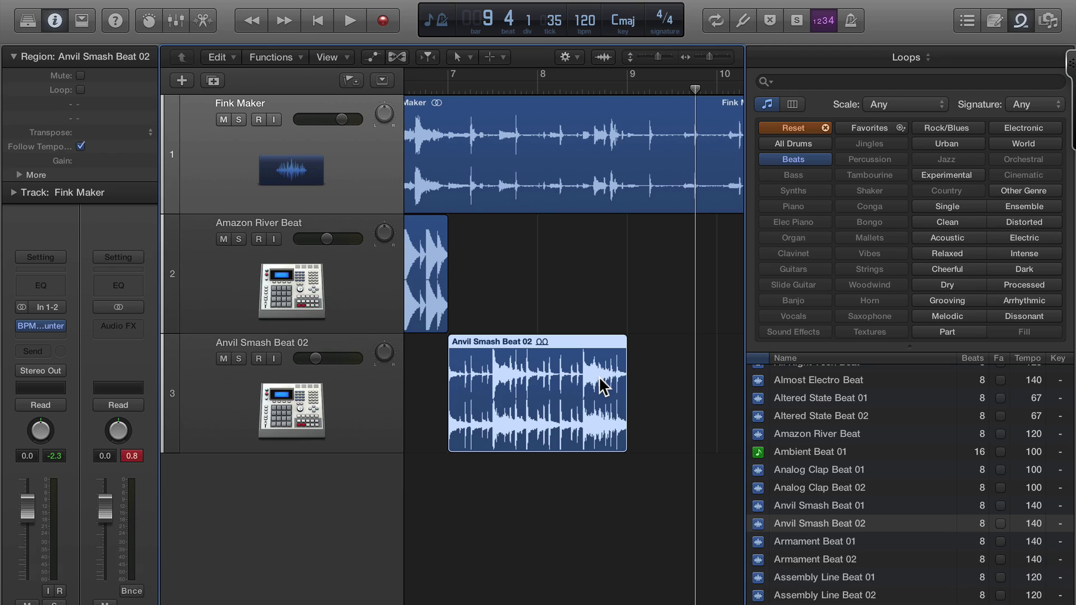